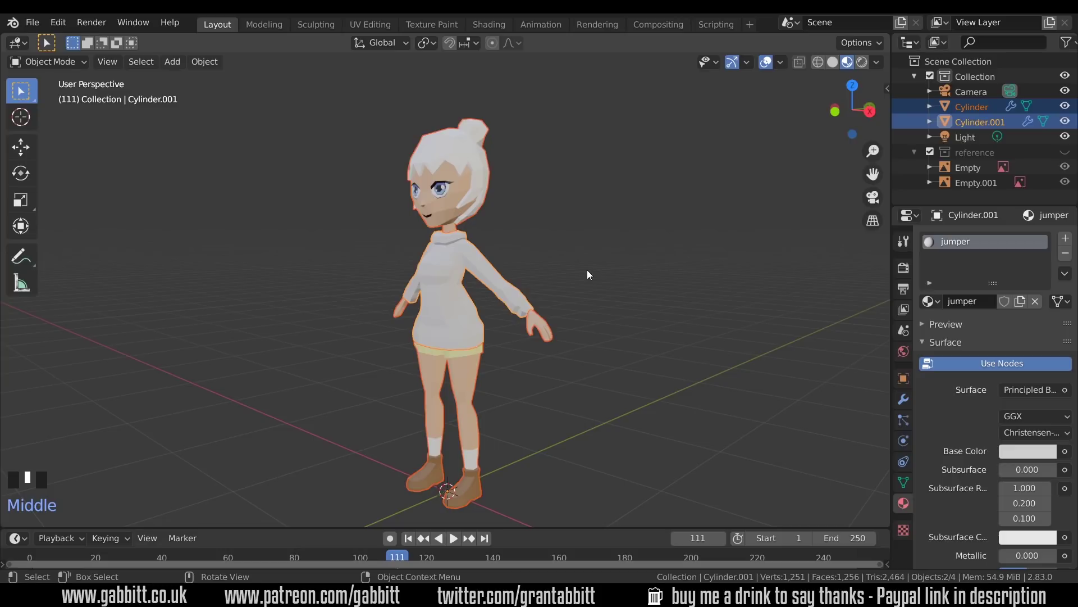
Select the whole character and export it as 'white hair.fbx' into the low poly anime girl folder.
{"action": "left_click_drag", "start_coordinate": [360, 115], "coordinate": [604, 492]}
{"action": "key", "text": "n"}
{"action": "key", "text": "n"}
{"action": "left_click", "coordinate": [32, 23]}
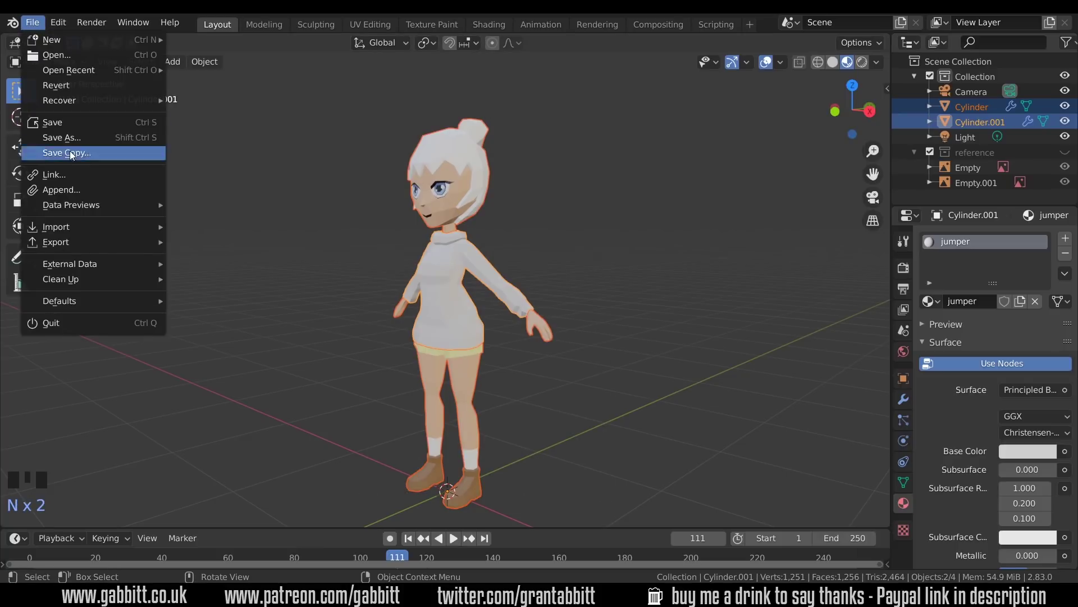
{"action": "mouse_move", "coordinate": [119, 246]}
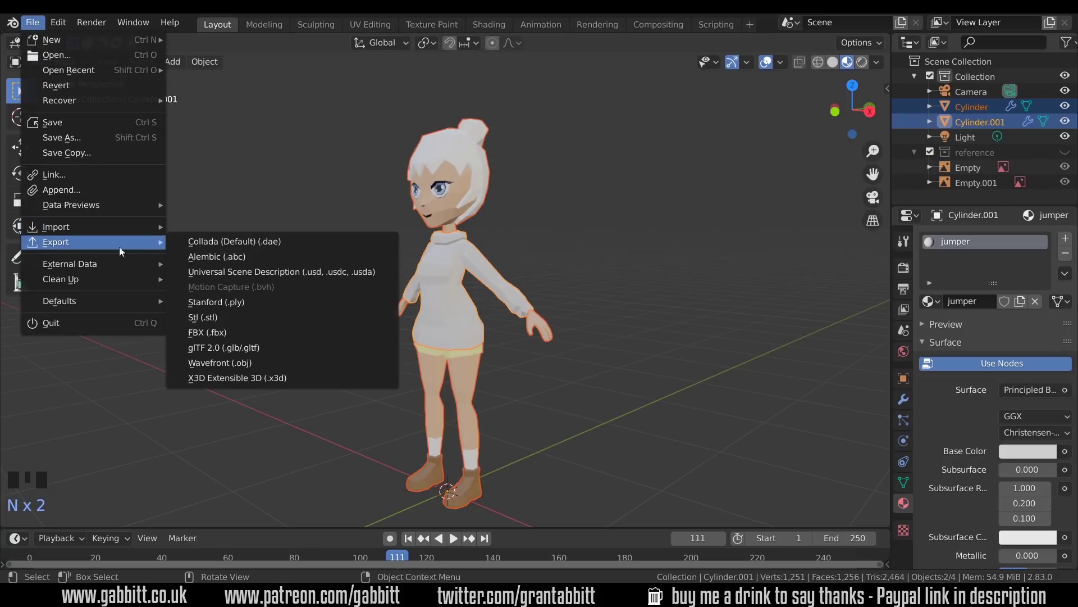
{"action": "left_click", "coordinate": [224, 333]}
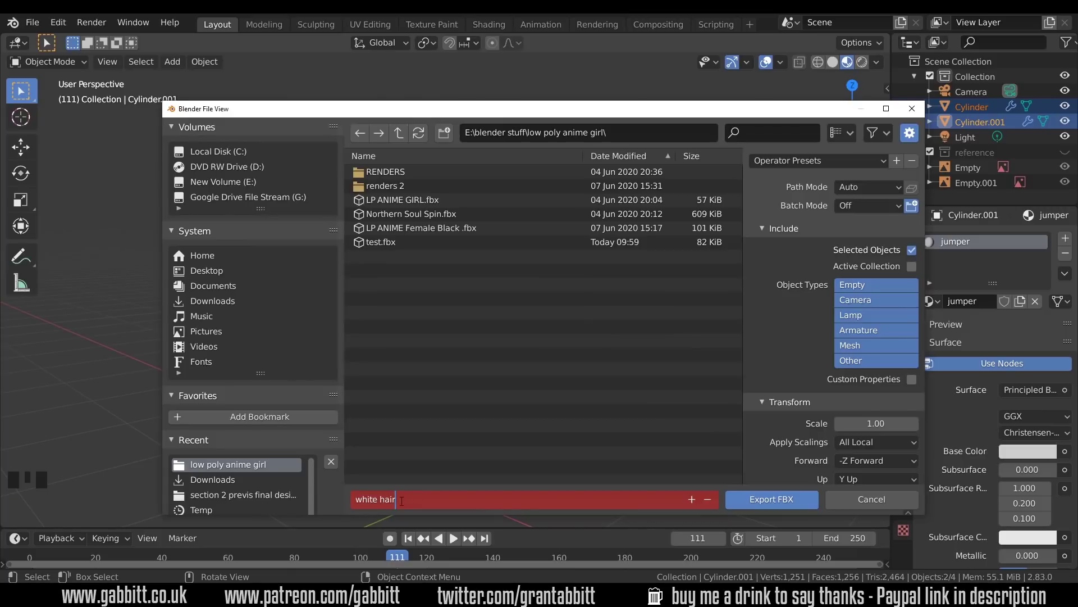
{"action": "key", "text": "Return"}
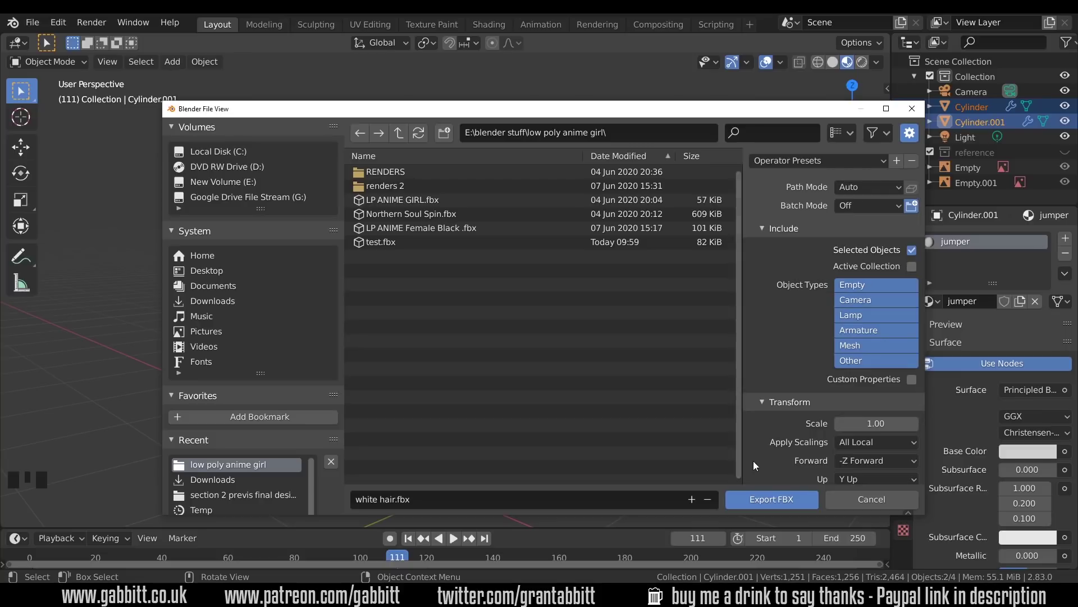
{"action": "left_click", "coordinate": [771, 497]}
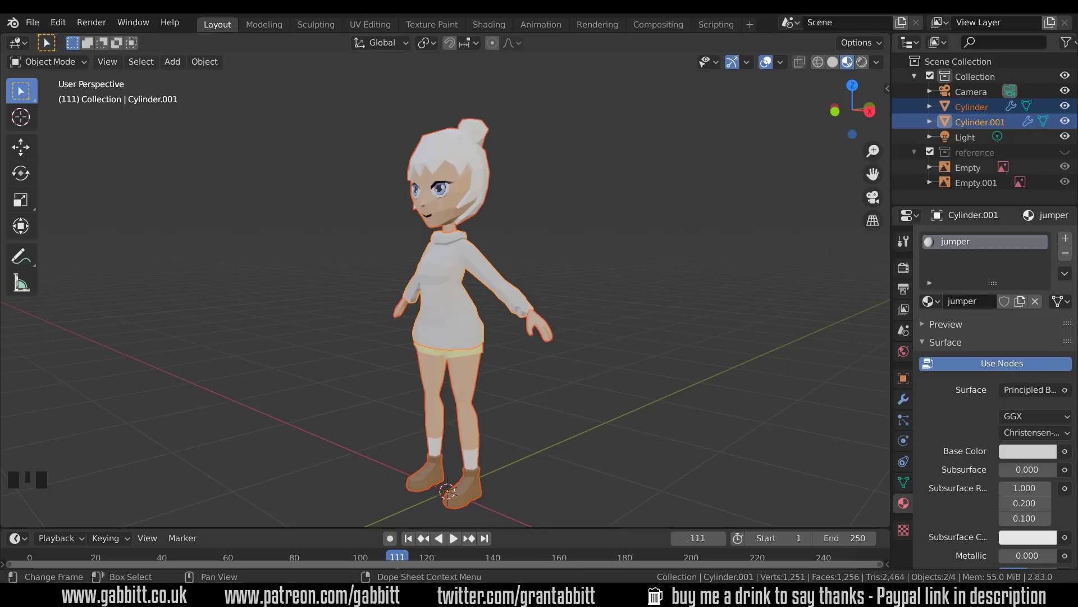
Log in to Mixamo in Chrome and upload the 'white hair' FBX as a new character.
{"action": "mouse_move", "coordinate": [121, 596]}
{"action": "left_click", "coordinate": [153, 509]}
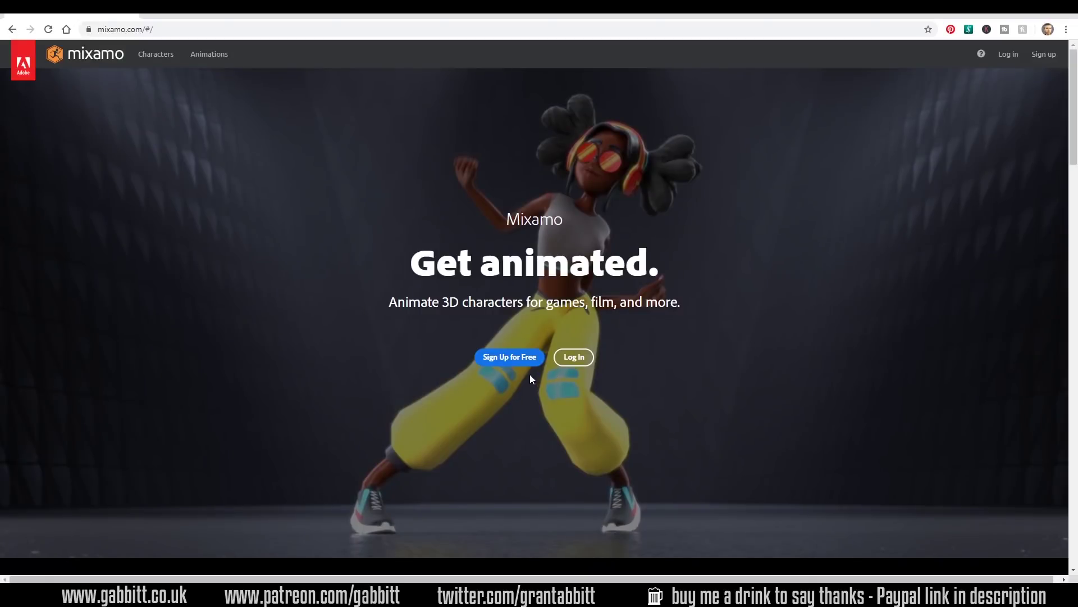
{"action": "left_click", "coordinate": [581, 361]}
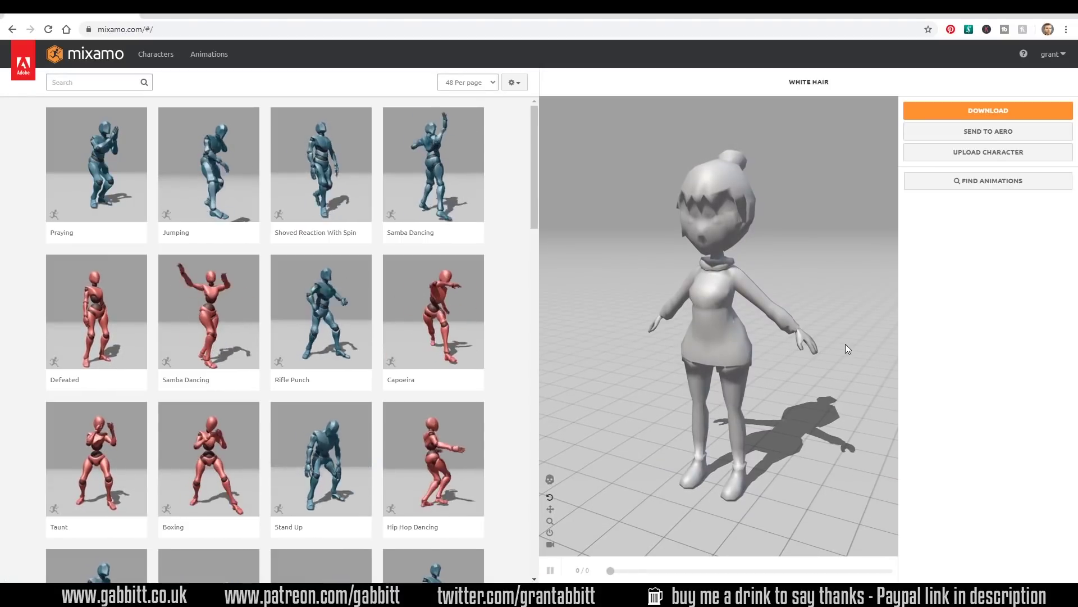
{"action": "left_click", "coordinate": [983, 159]}
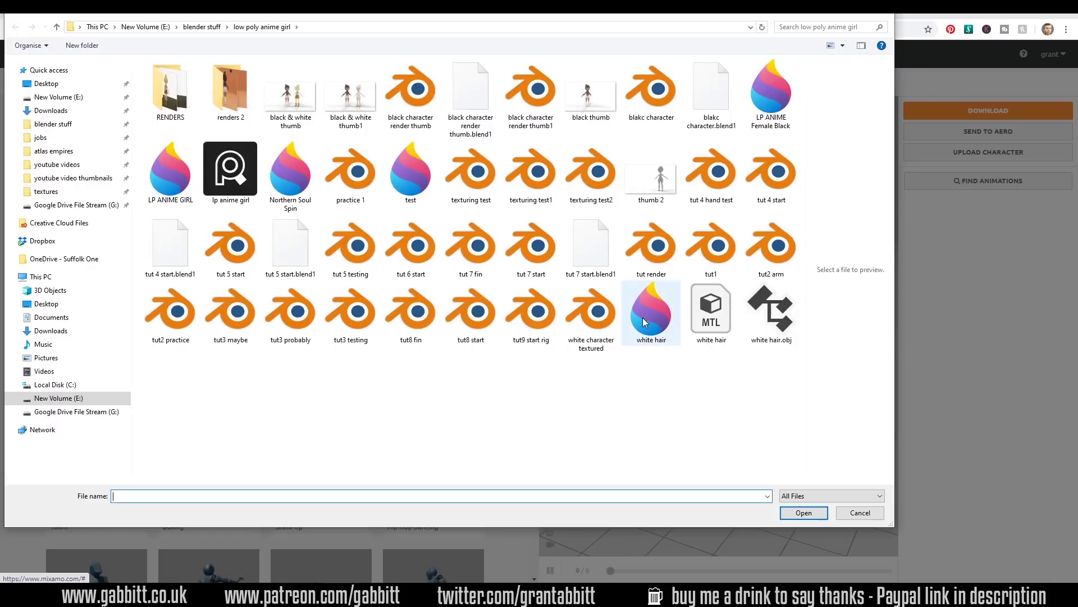
{"action": "left_click", "coordinate": [646, 315]}
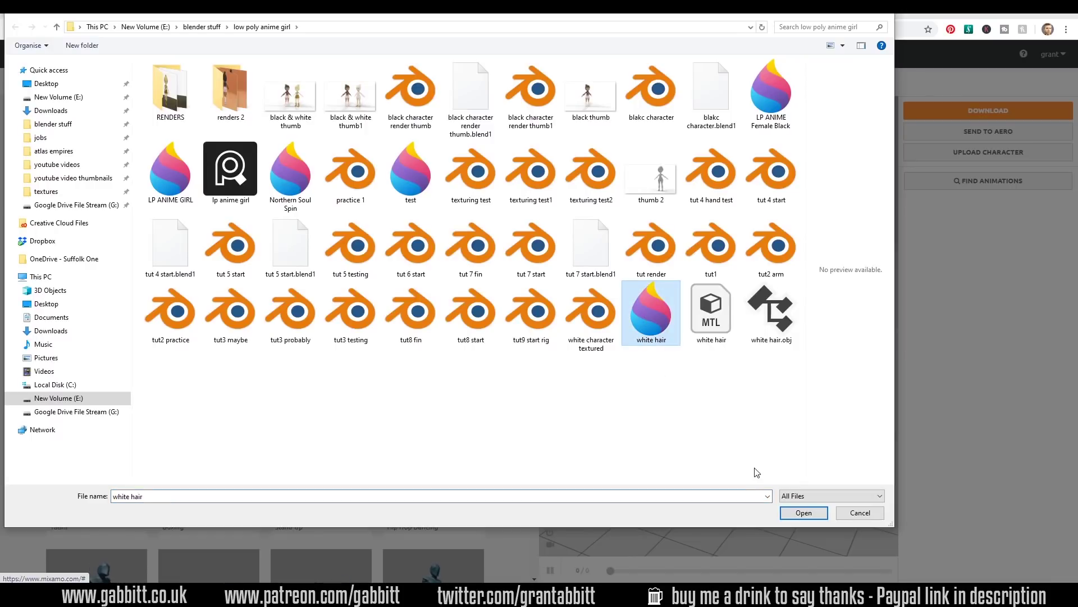
{"action": "left_click", "coordinate": [803, 513]}
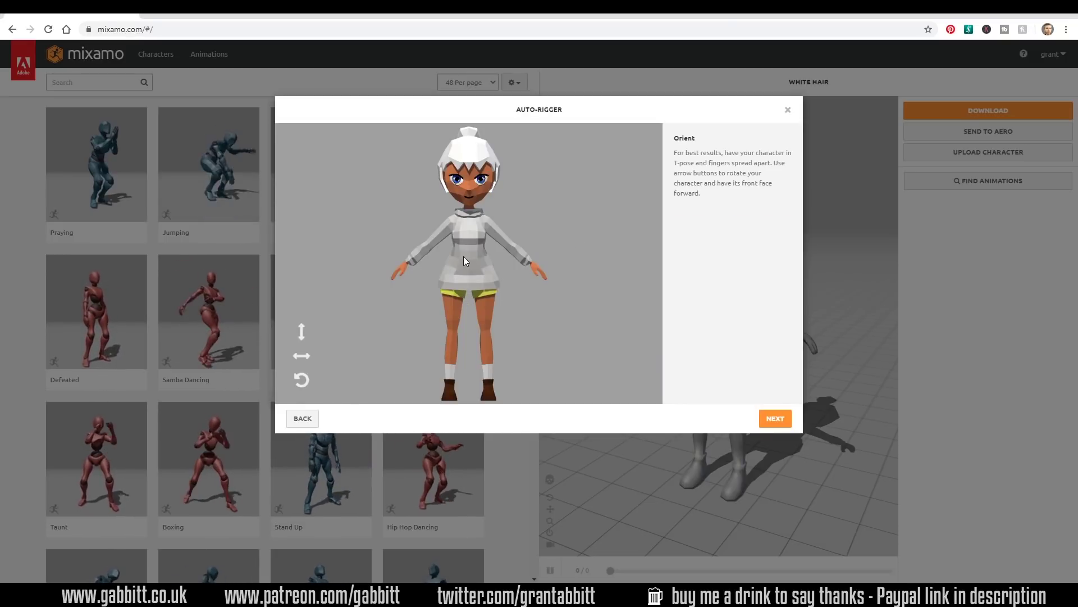
Rotate the character on the Y axis to confirm it faces front, then move on to marker placement.
{"action": "left_click", "coordinate": [302, 358]}
{"action": "left_click", "coordinate": [301, 358]}
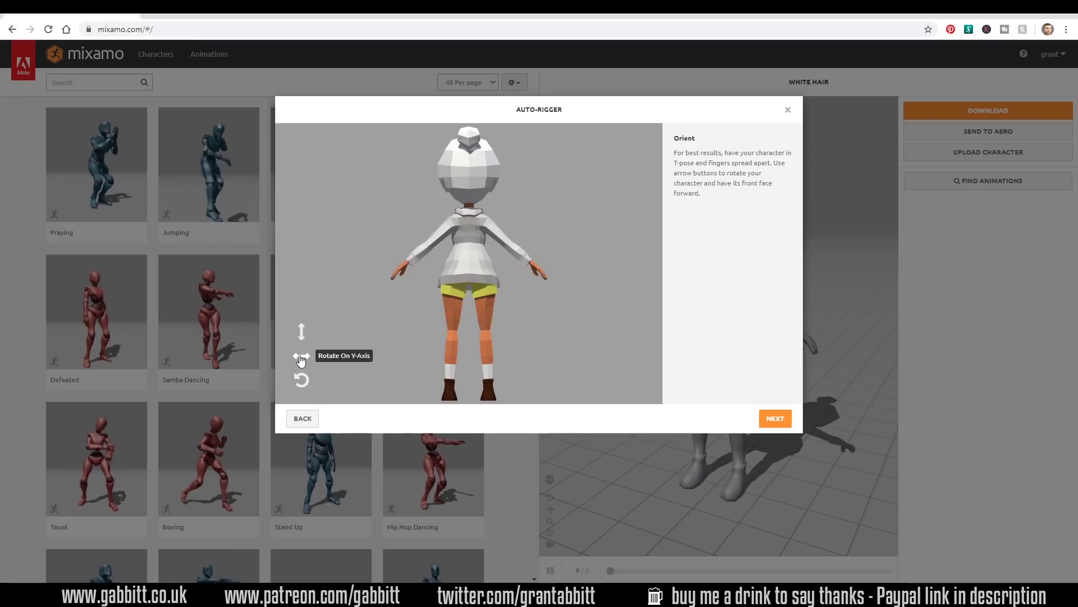
{"action": "left_click", "coordinate": [302, 358]}
{"action": "left_click", "coordinate": [302, 358]}
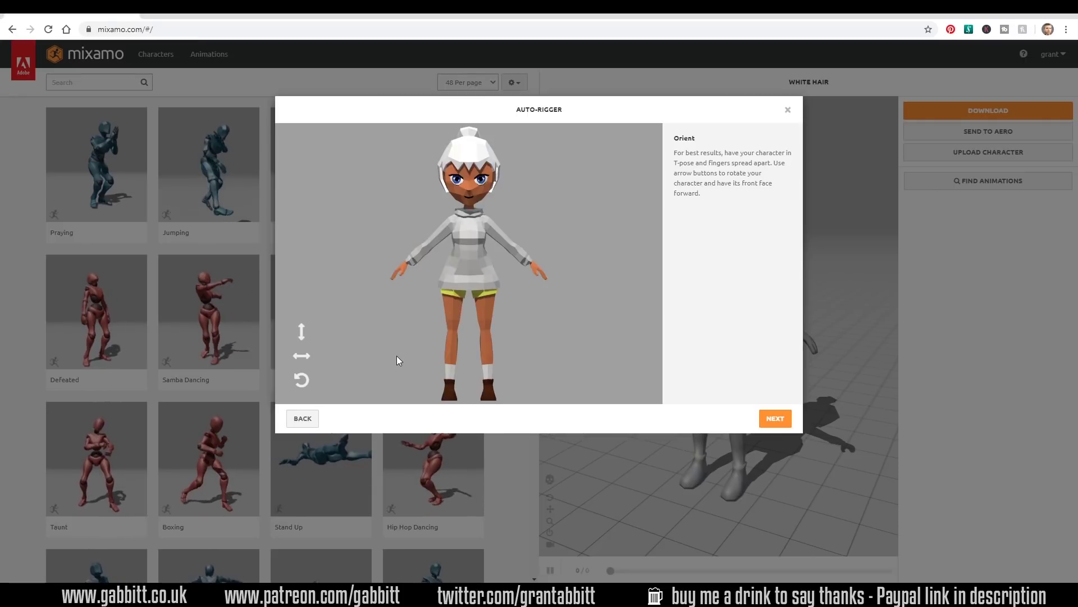
{"action": "left_click", "coordinate": [768, 420]}
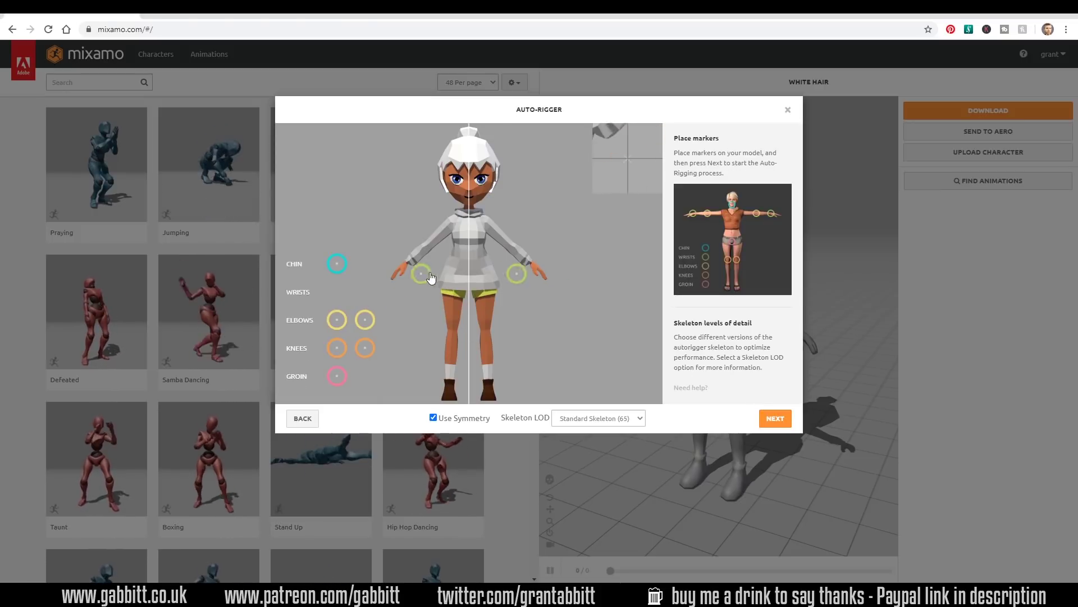
Drag the wrist, chin, elbow, knee and groin markers onto the model.
{"action": "left_click_drag", "start_coordinate": [517, 275], "coordinate": [533, 267]}
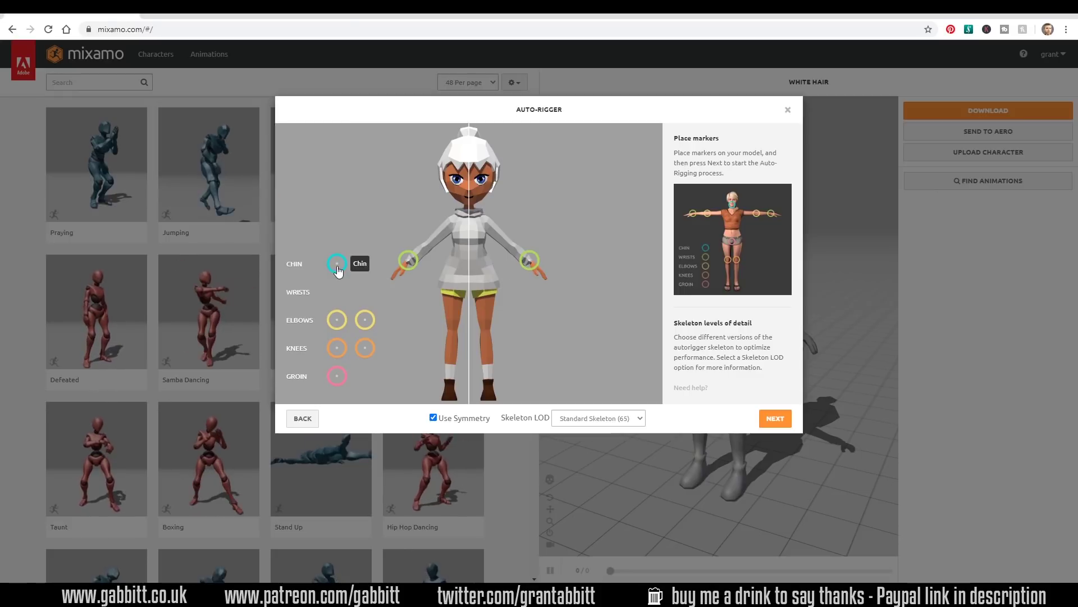
{"action": "left_click_drag", "start_coordinate": [338, 271], "coordinate": [469, 207]}
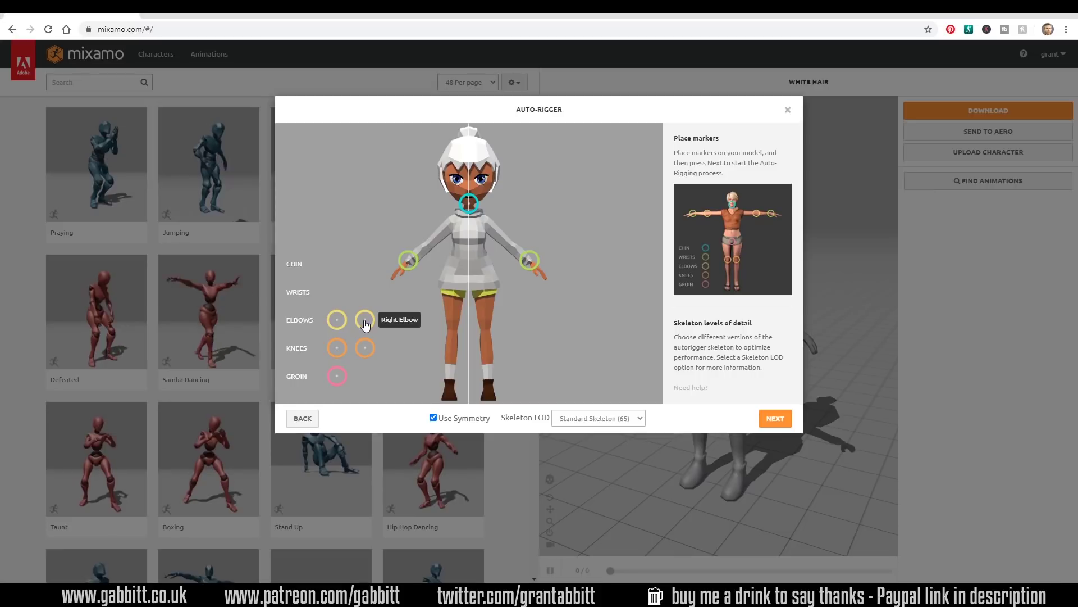
{"action": "mouse_move", "coordinate": [366, 325]}
{"action": "left_mouse_down"}
{"action": "mouse_move", "coordinate": [465, 283]}
{"action": "mouse_move", "coordinate": [506, 251]}
{"action": "left_mouse_up"}
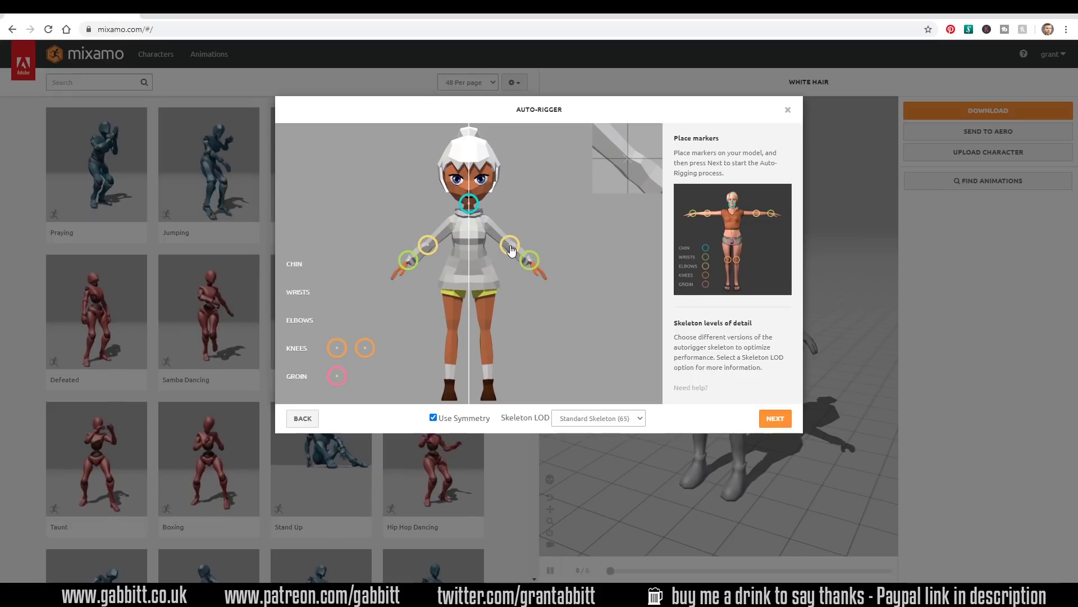
{"action": "left_click_drag", "start_coordinate": [363, 354], "coordinate": [482, 336]}
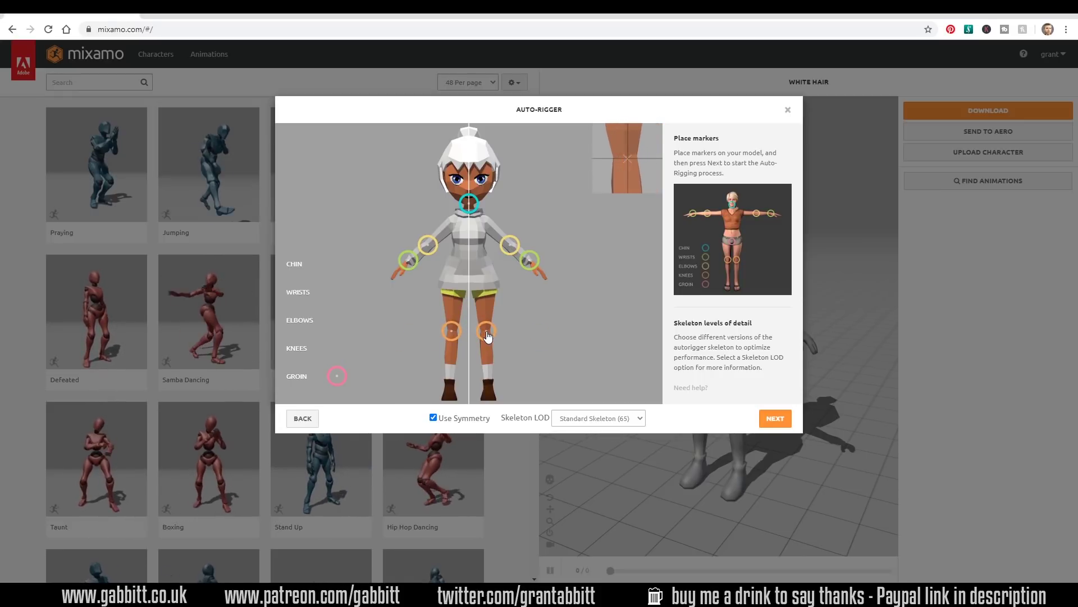
{"action": "left_click_drag", "start_coordinate": [338, 381], "coordinate": [474, 290]}
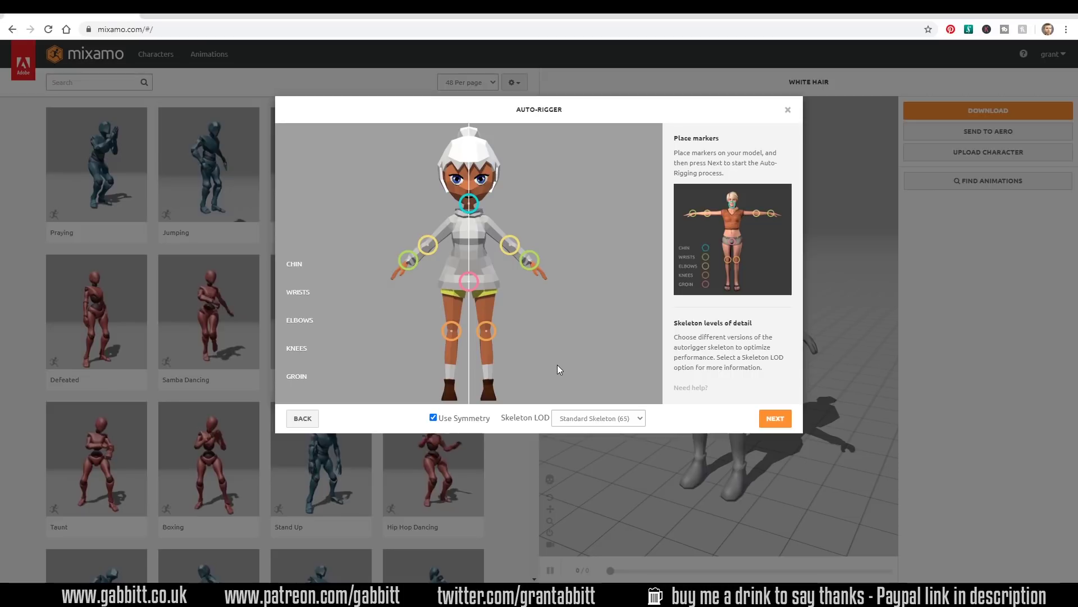
Compare No Fingers (25), 2 Chain and 3 Chain skeletons, choose 3 Chain Fingers (49), and rig.
{"action": "left_click", "coordinate": [639, 422]}
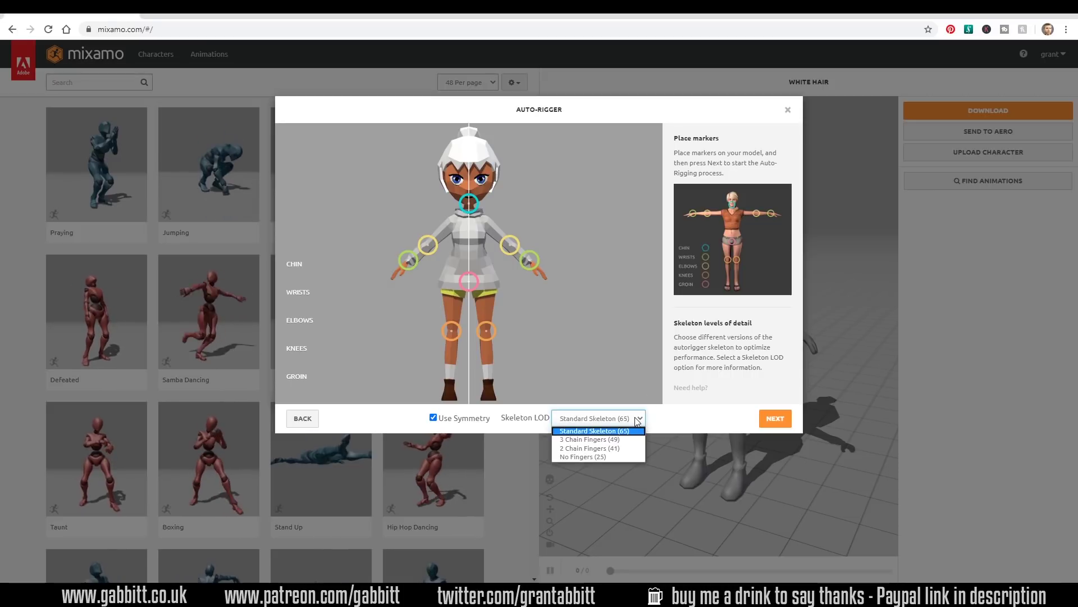
{"action": "left_click", "coordinate": [620, 438]}
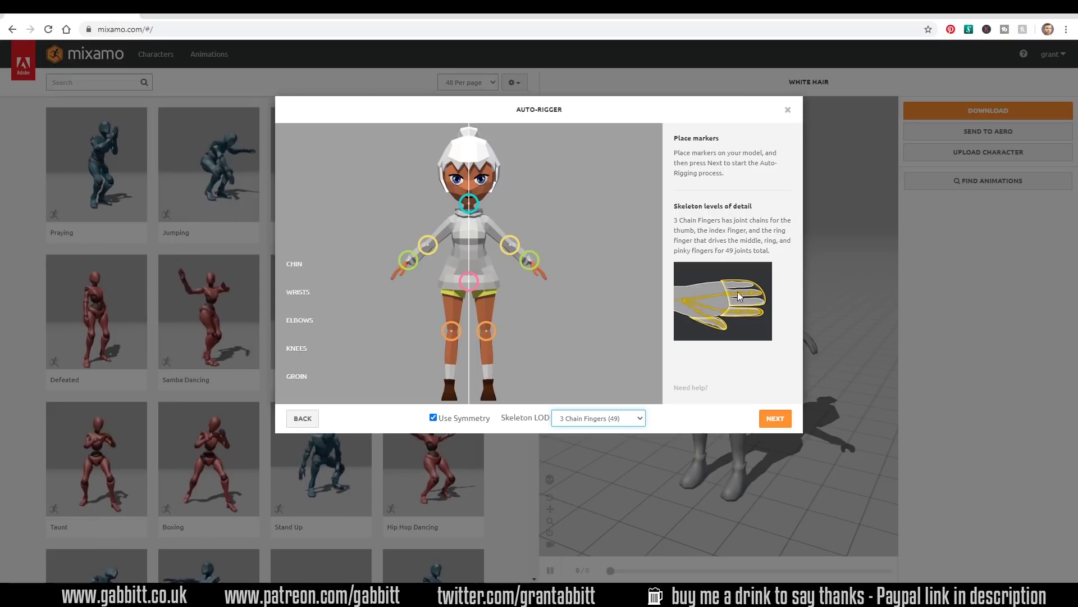
{"action": "left_click", "coordinate": [640, 418]}
{"action": "left_click", "coordinate": [595, 457]}
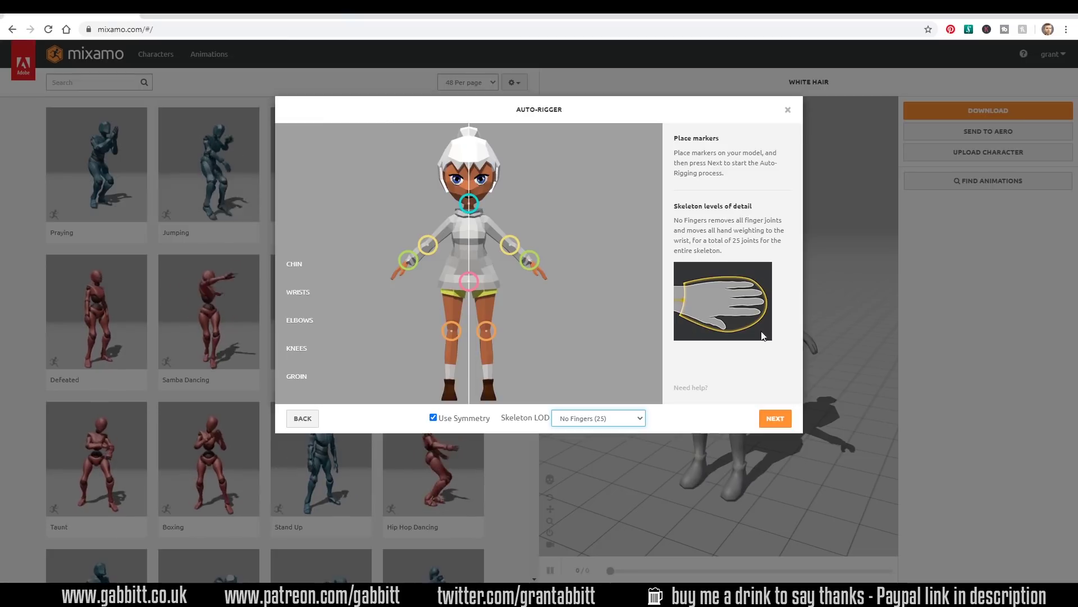
{"action": "left_click", "coordinate": [640, 420]}
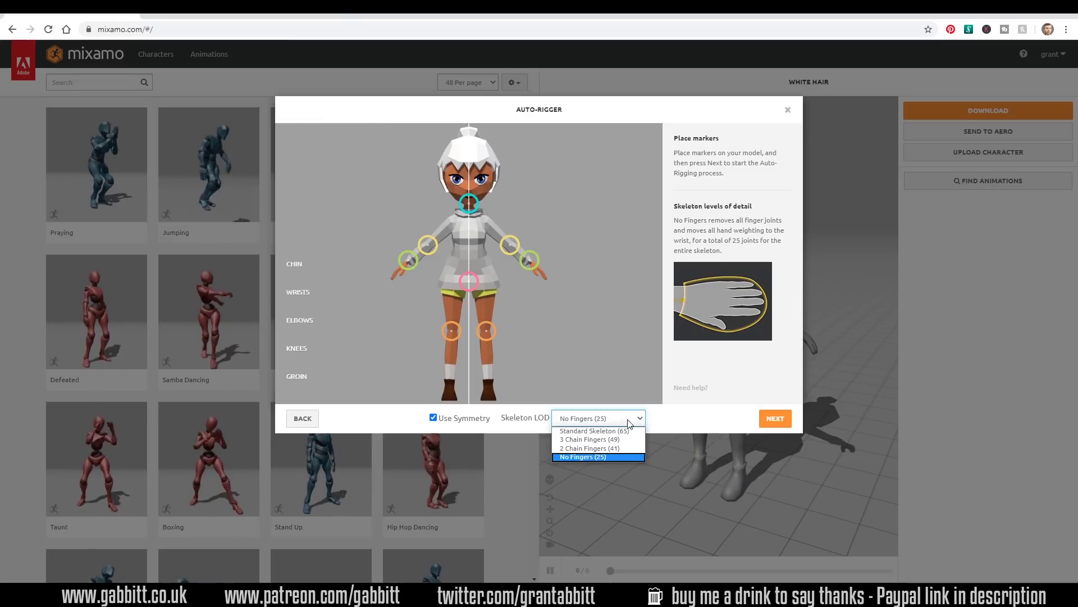
{"action": "left_click", "coordinate": [614, 448]}
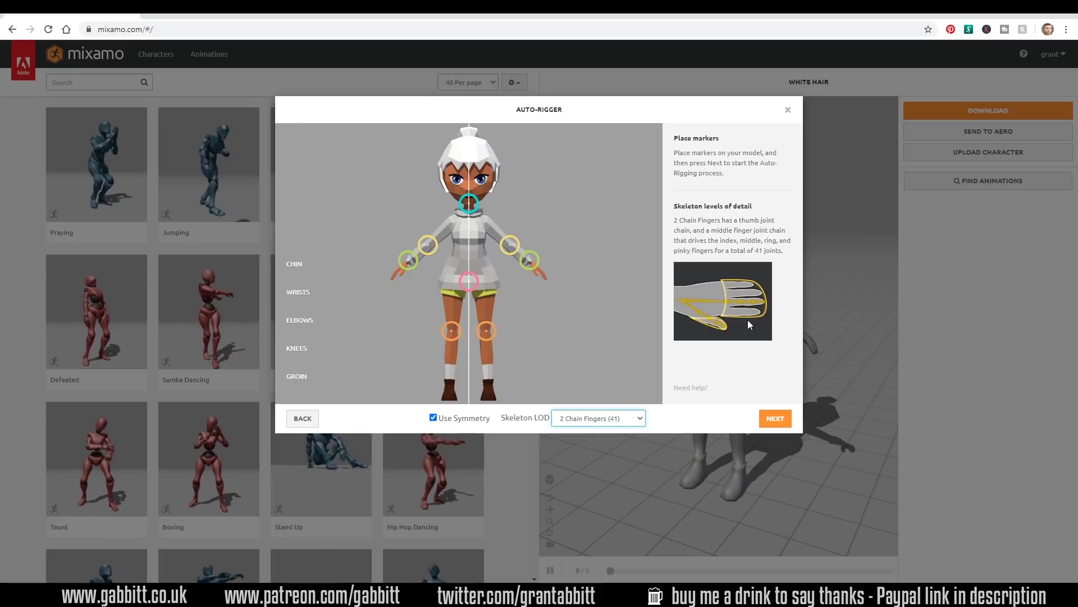
{"action": "left_click", "coordinate": [641, 423]}
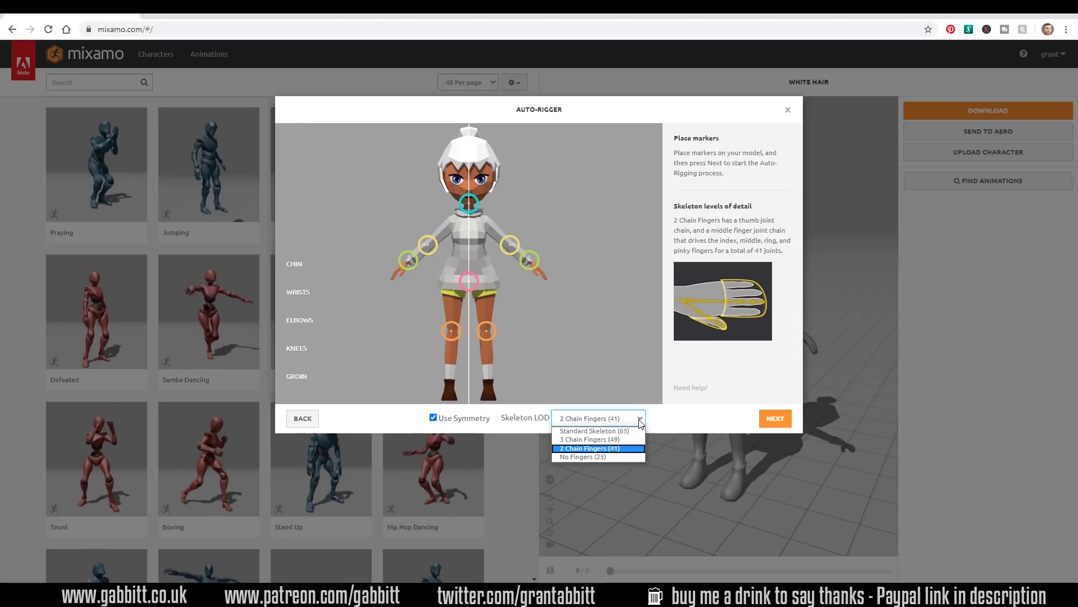
{"action": "left_click", "coordinate": [616, 439]}
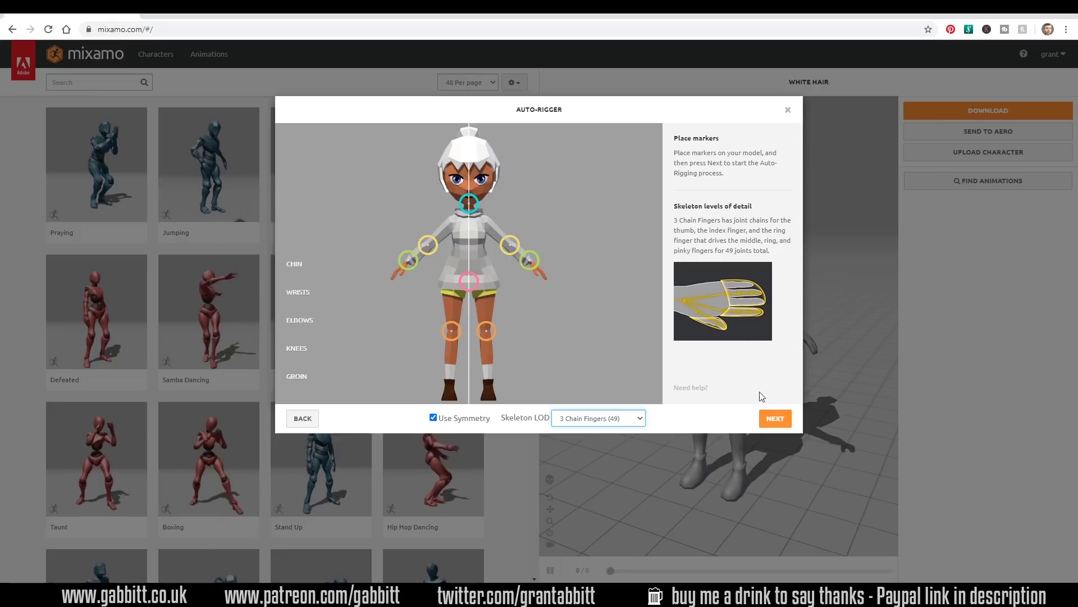
{"action": "left_click", "coordinate": [774, 418]}
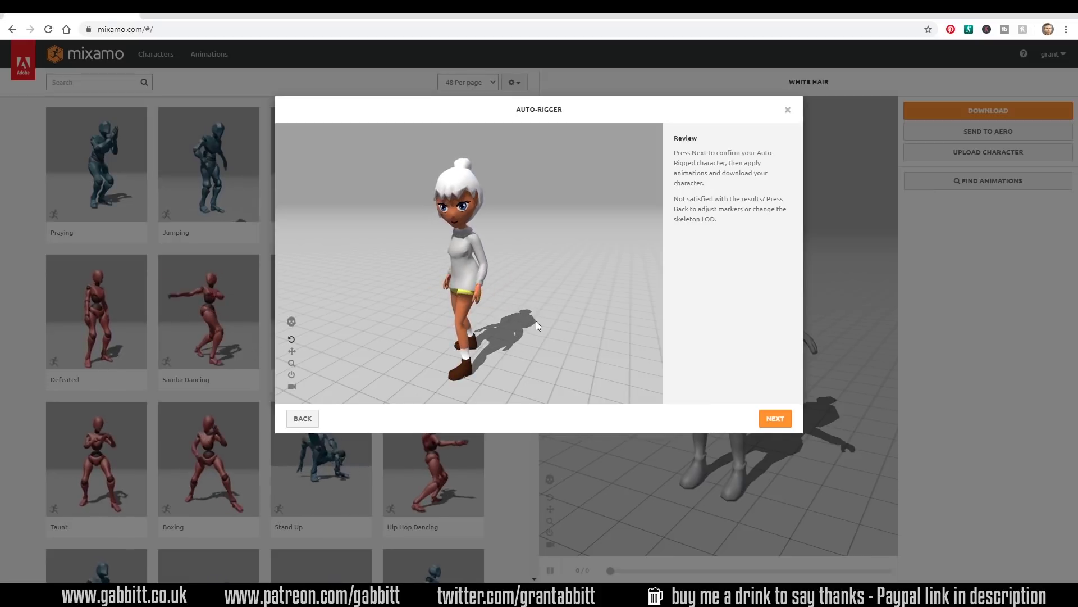
Orbit the rig preview to inspect it front-on, then accept the auto-rigged character.
{"action": "left_click_drag", "start_coordinate": [536, 321], "coordinate": [409, 289]}
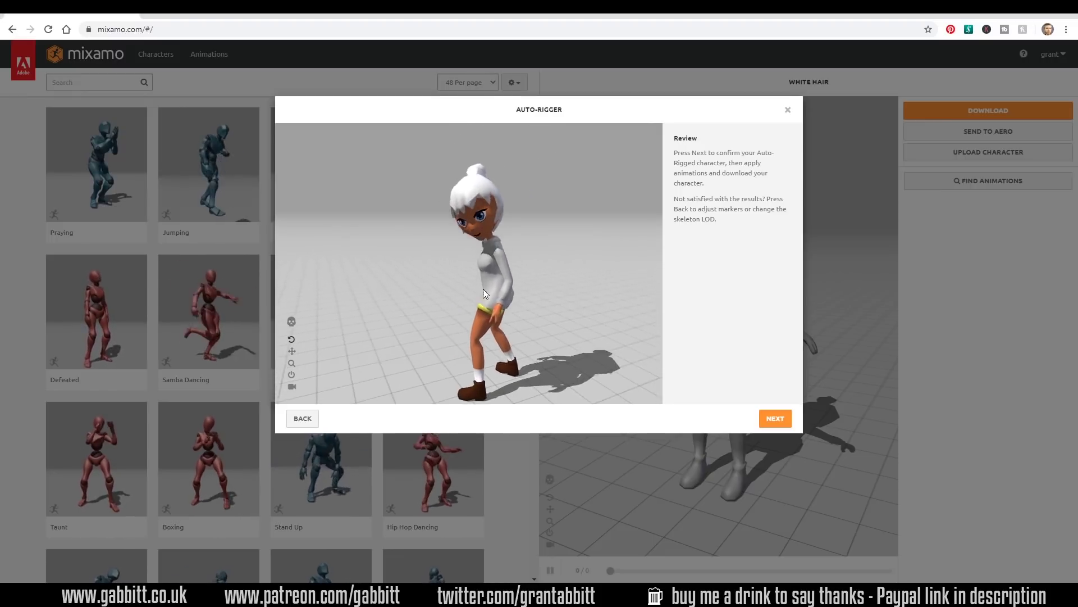
{"action": "left_click", "coordinate": [774, 418]}
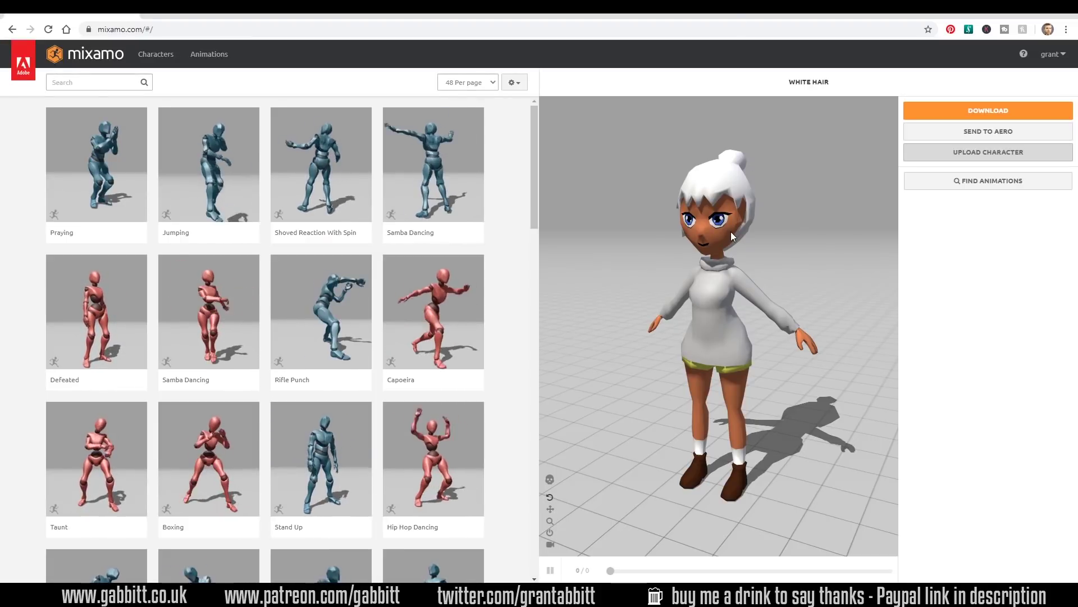
Apply Samba Dancing from the Animations grid to the rigged white hair character.
{"action": "left_click", "coordinate": [441, 180]}
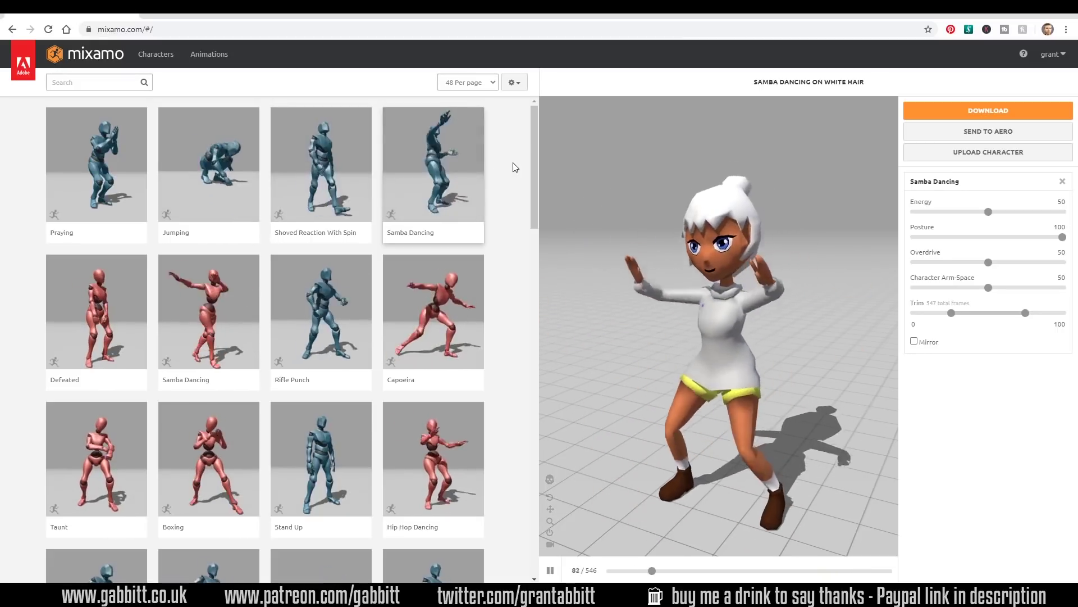
{"action": "left_click_drag", "start_coordinate": [533, 170], "coordinate": [532, 235]}
Preview the Looking Around animation, then Standing Up, on the white hair character.
{"action": "left_click", "coordinate": [473, 323]}
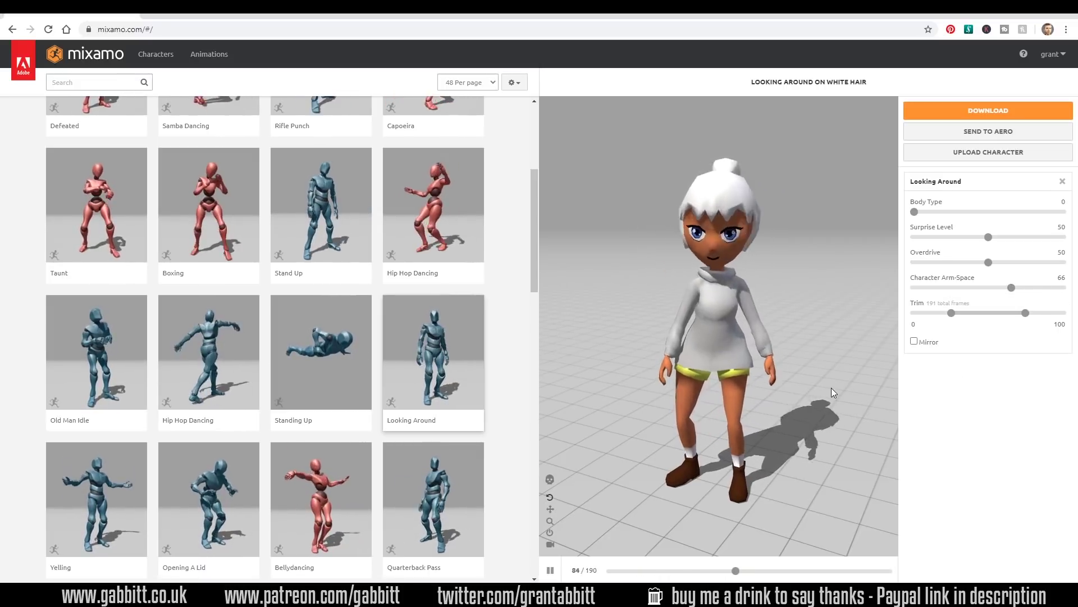
{"action": "left_click", "coordinate": [353, 353]}
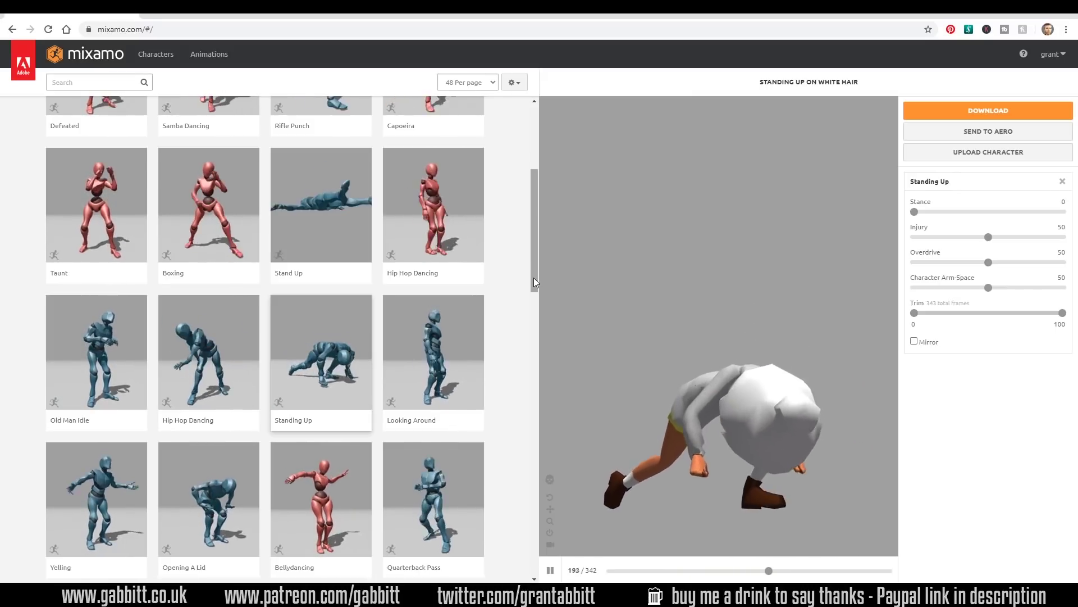
Reselect Samba Dancing and download it as FBX With Skin at 30 fps.
{"action": "scroll", "coordinate": [533, 151], "scroll_direction": "up", "scroll_amount": 5}
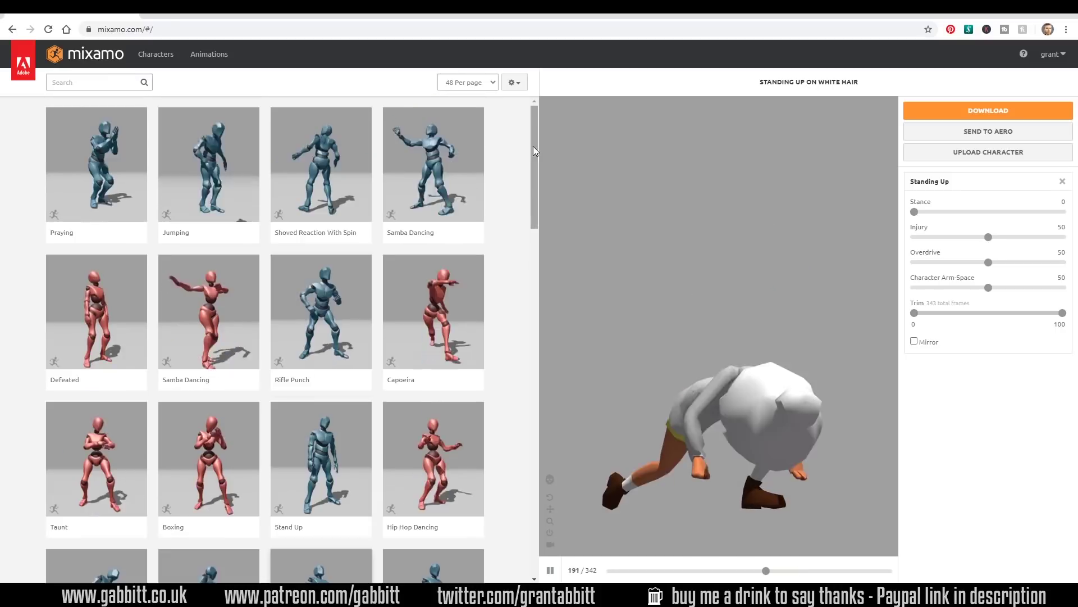
{"action": "left_click", "coordinate": [447, 190]}
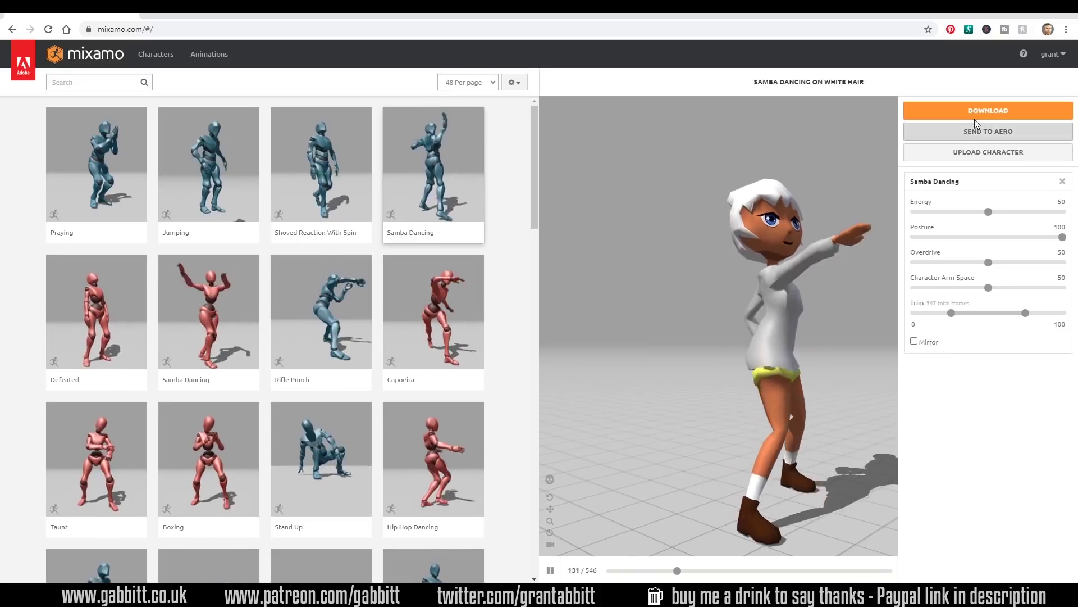
{"action": "left_click", "coordinate": [976, 114]}
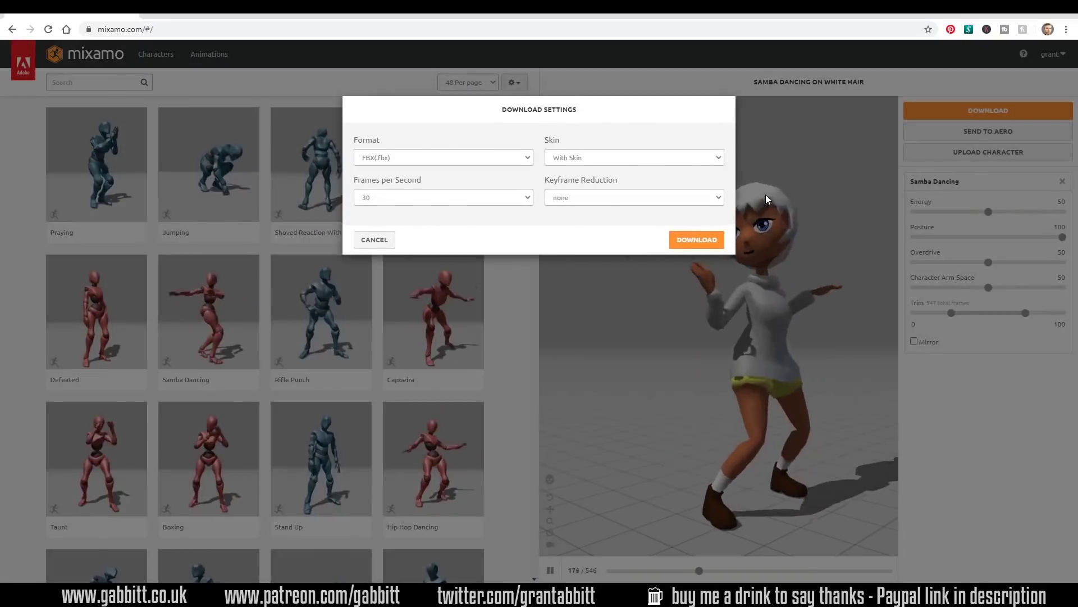
{"action": "left_click", "coordinate": [612, 161]}
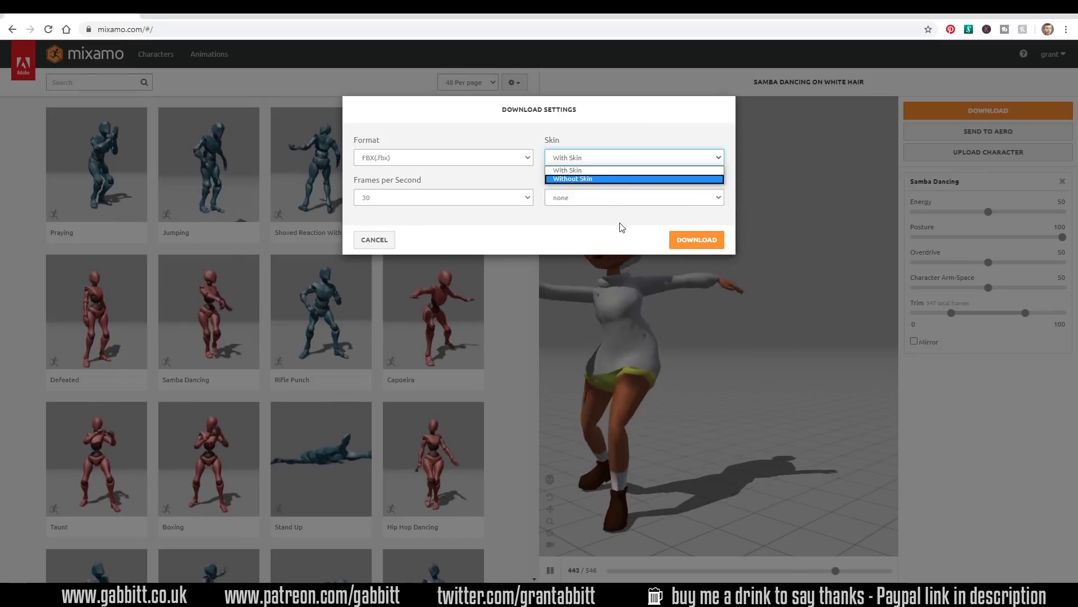
{"action": "left_click", "coordinate": [571, 170]}
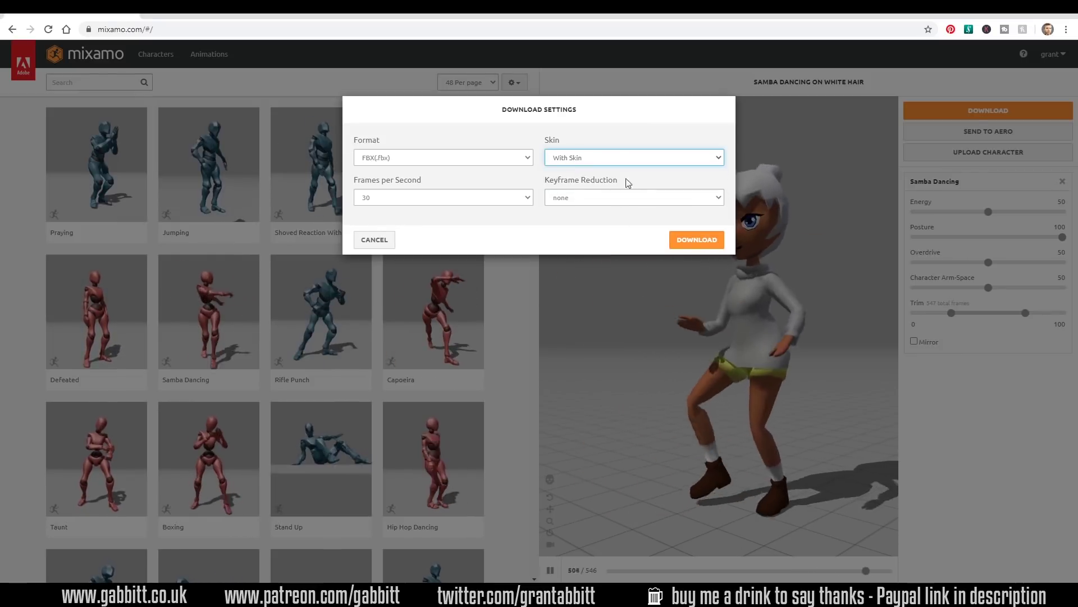
{"action": "left_click", "coordinate": [694, 239]}
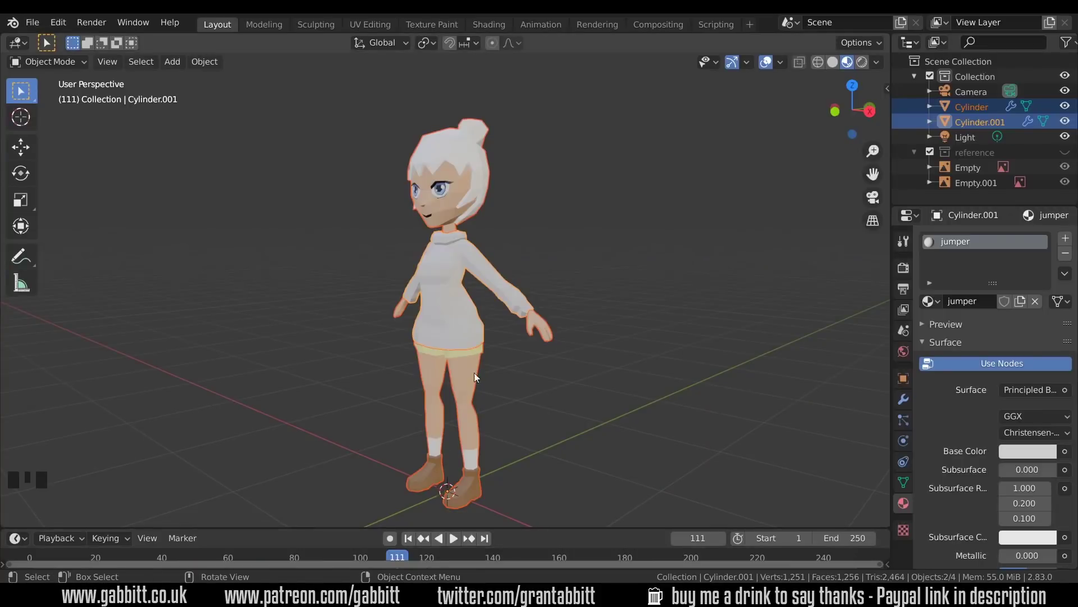
Deselect all and choose Samba Dancing (1).fbx from E:\downloads in the FBX import browser.
{"action": "key", "text": "alt+a"}
{"action": "scroll", "coordinate": [456, 362], "scroll_direction": "down", "scroll_amount": 2}
{"action": "left_click", "coordinate": [32, 22]}
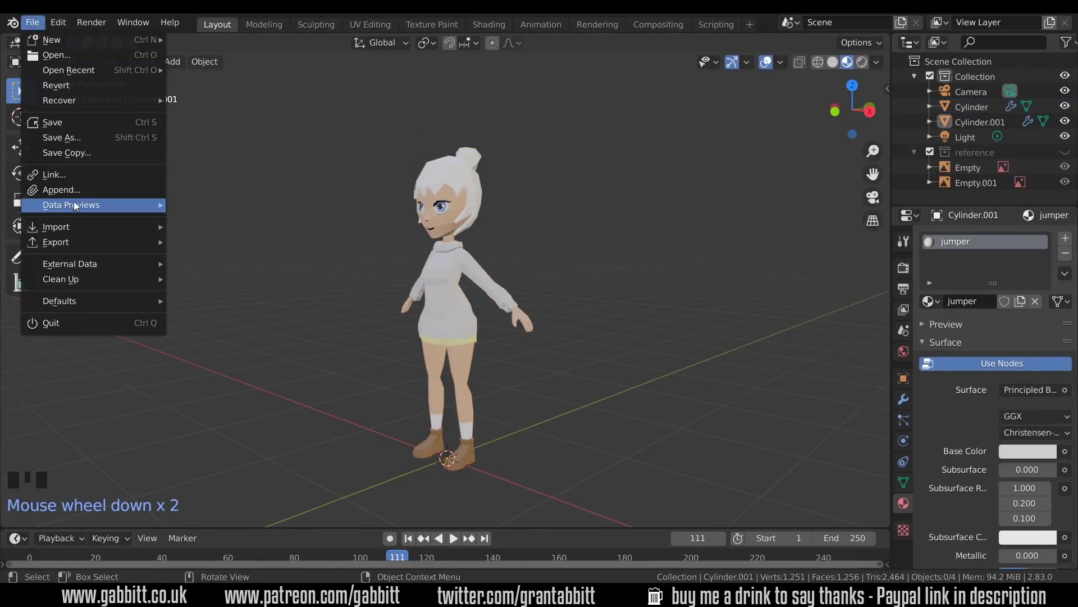
{"action": "mouse_move", "coordinate": [73, 228]}
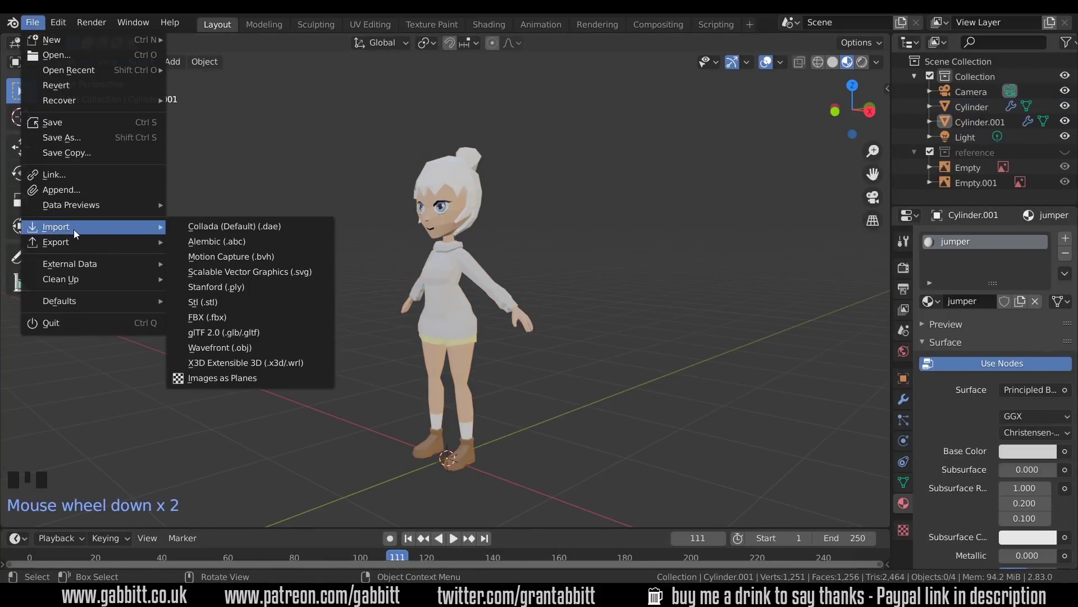
{"action": "left_click", "coordinate": [228, 317]}
{"action": "scroll", "coordinate": [737, 413], "scroll_direction": "down", "scroll_amount": 10}
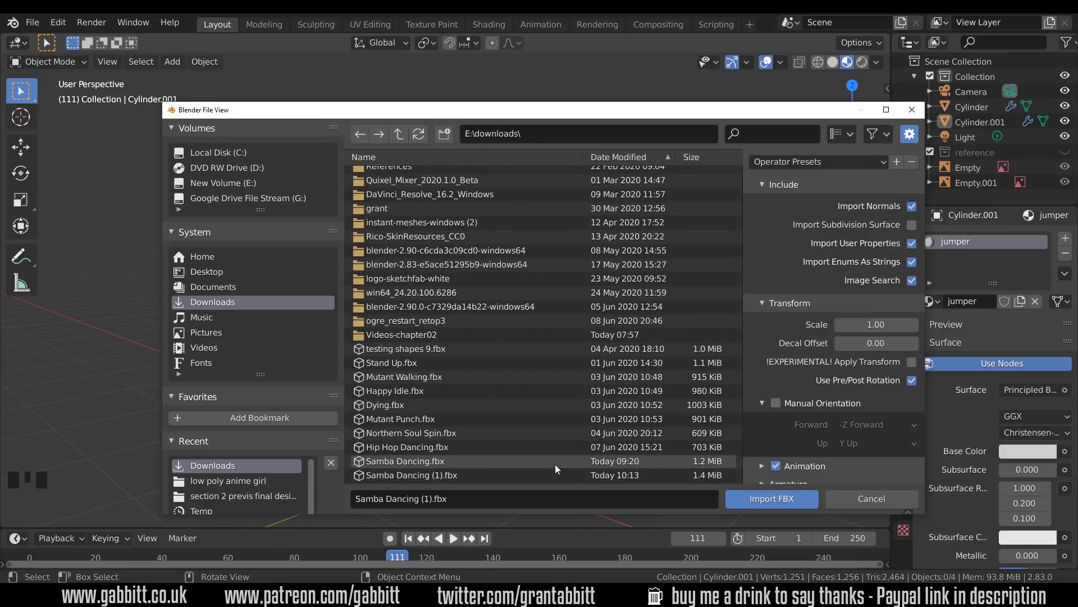
{"action": "left_click", "coordinate": [377, 474]}
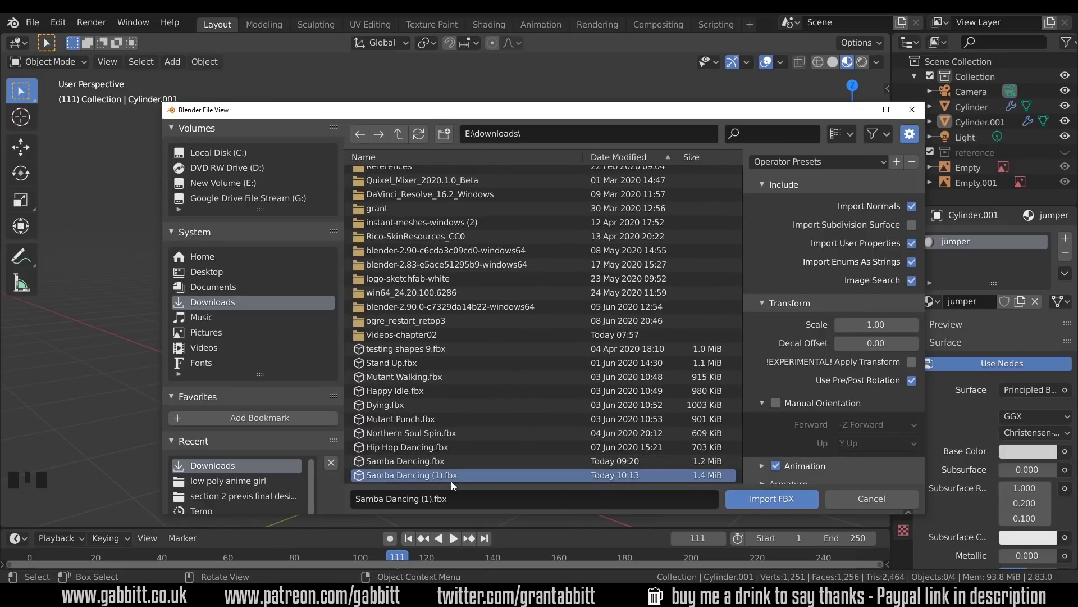
Import the Samba Dancing FBX and play its animation from the start frame.
{"action": "left_click", "coordinate": [754, 500]}
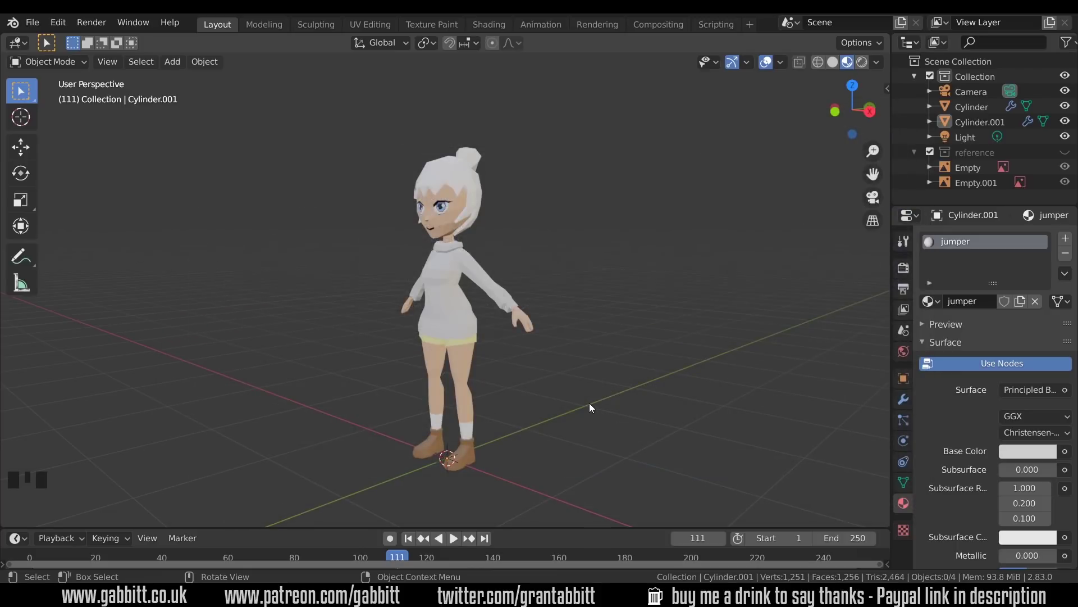
{"action": "middle_click_drag", "start_coordinate": [611, 393], "coordinate": [574, 393]}
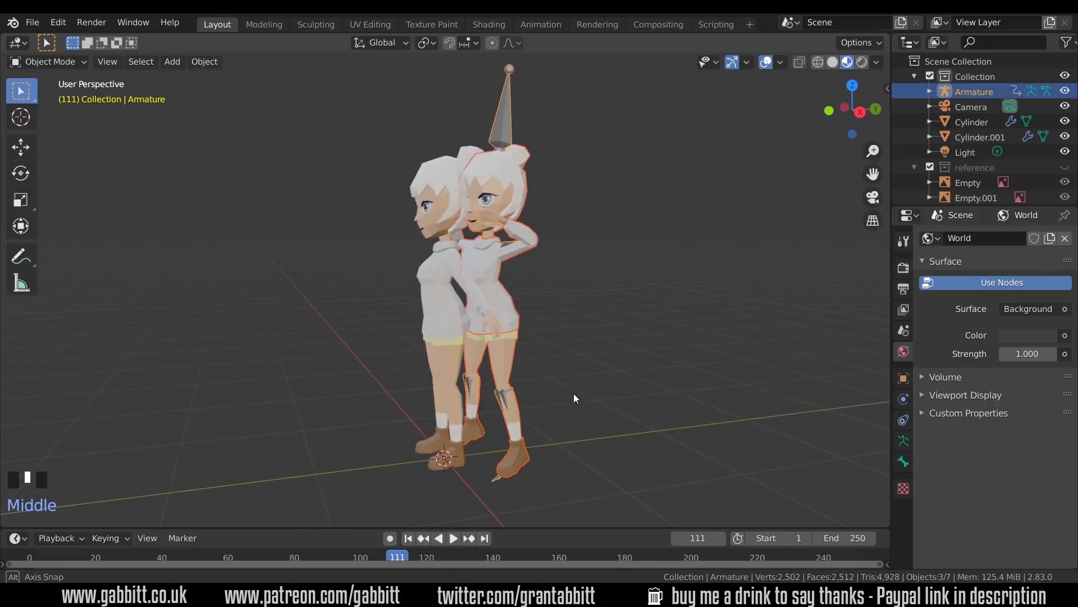
{"action": "key", "text": "space"}
{"action": "left_click", "coordinate": [43, 556]}
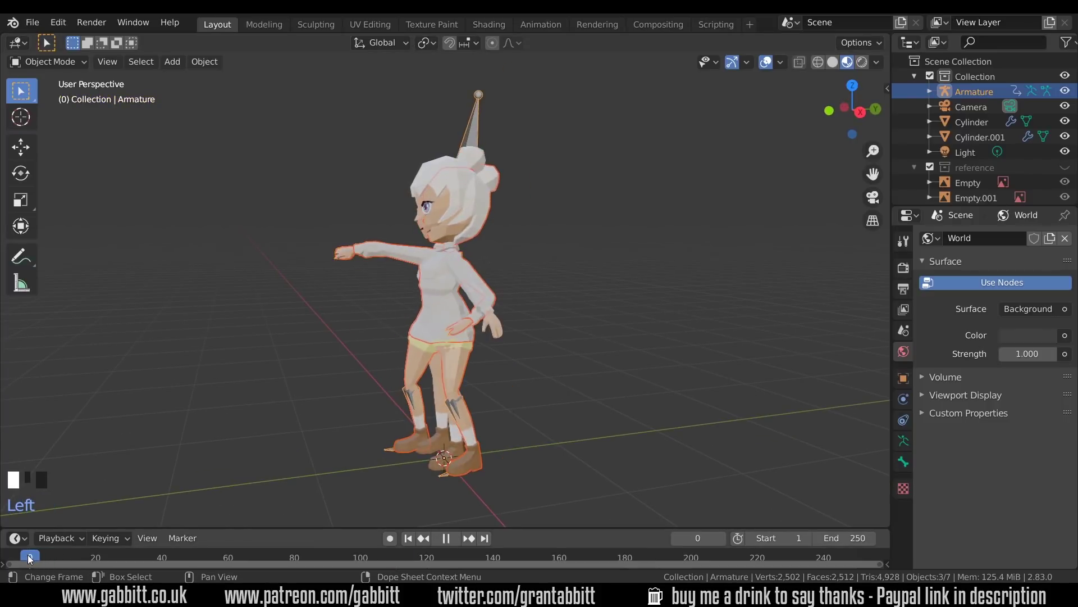
{"action": "key", "text": "space"}
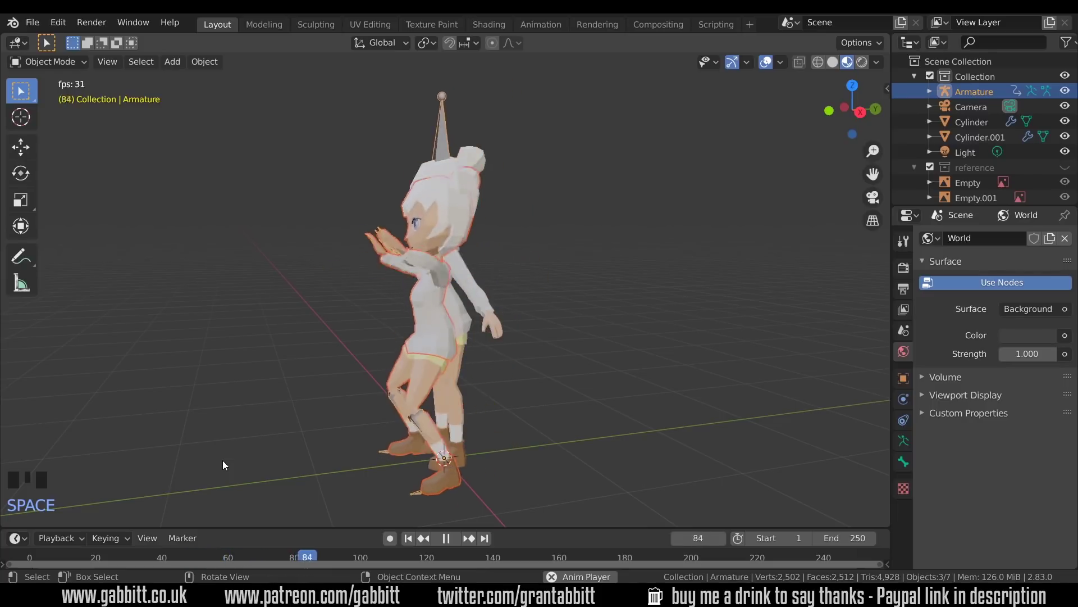
Hide the original unrigged Cylinder meshes and replay the dance.
{"action": "left_click", "coordinate": [444, 367]}
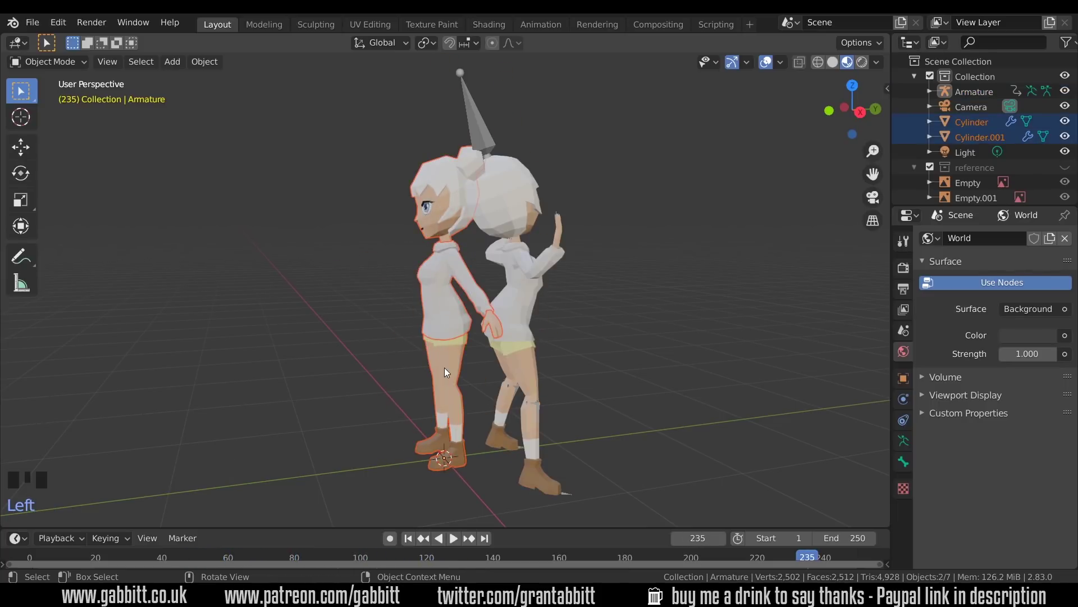
{"action": "key", "text": "h"}
{"action": "key", "text": "space"}
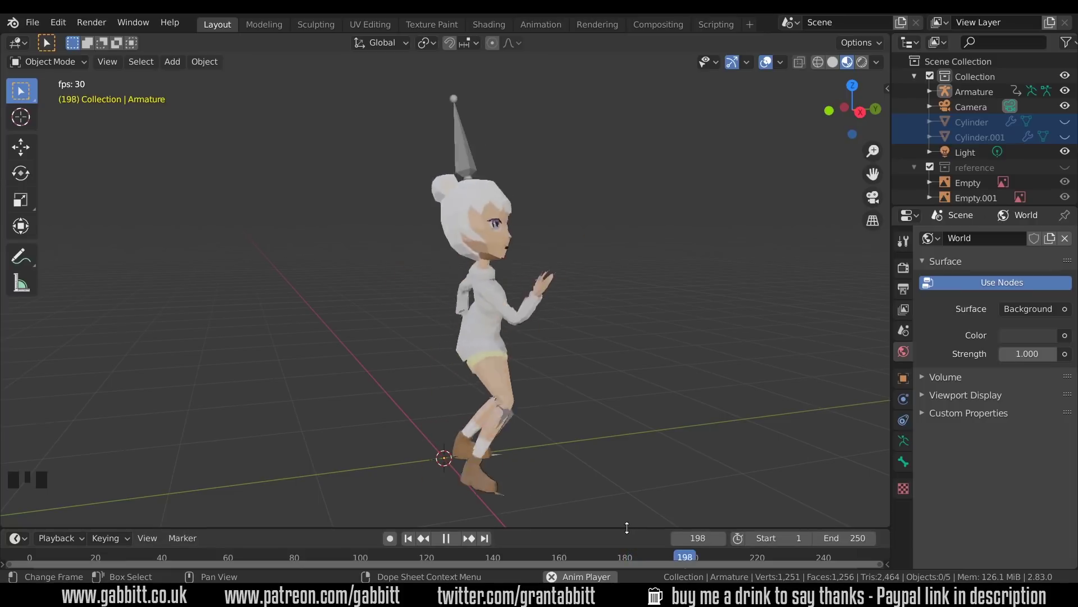
Enlarge the timeline and select the imported armature to reveal its keyframes, zoomed out.
{"action": "left_click_drag", "start_coordinate": [628, 528], "coordinate": [628, 498]}
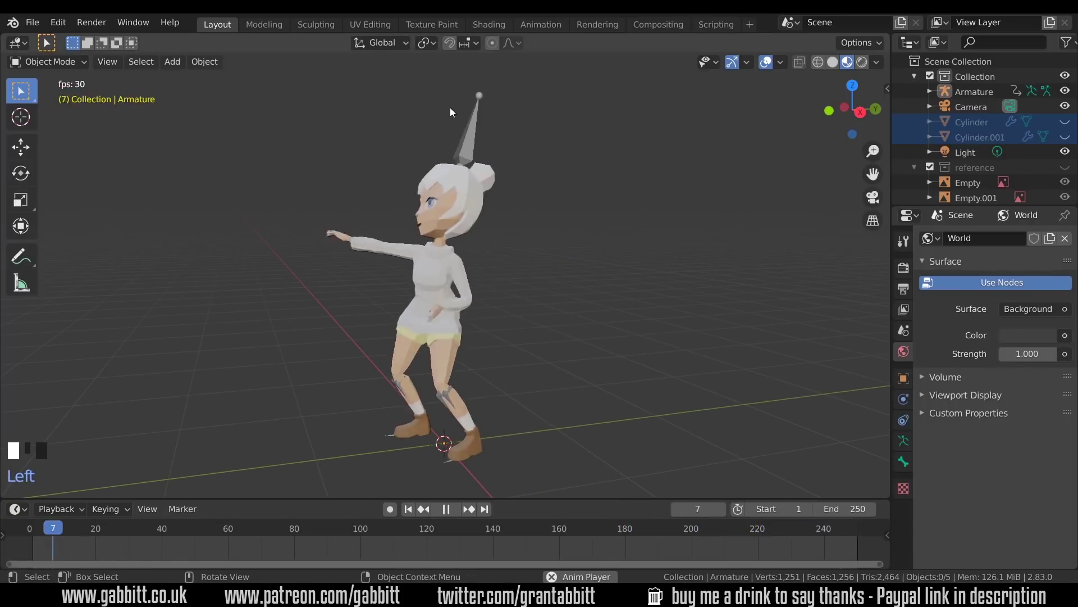
{"action": "left_click", "coordinate": [490, 136]}
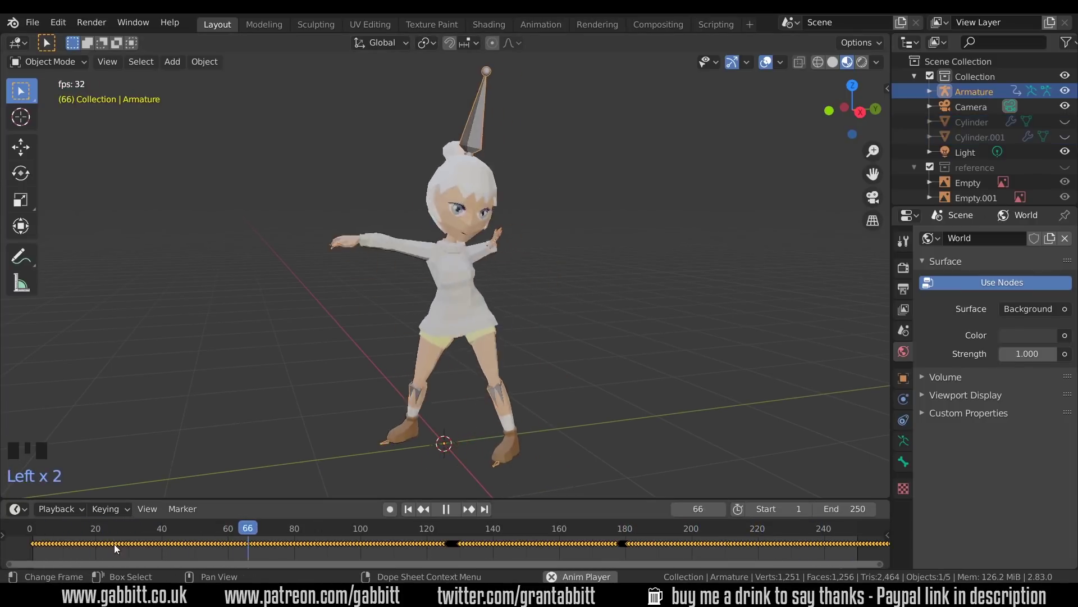
{"action": "scroll", "coordinate": [678, 550], "scroll_direction": "down", "scroll_amount": 6}
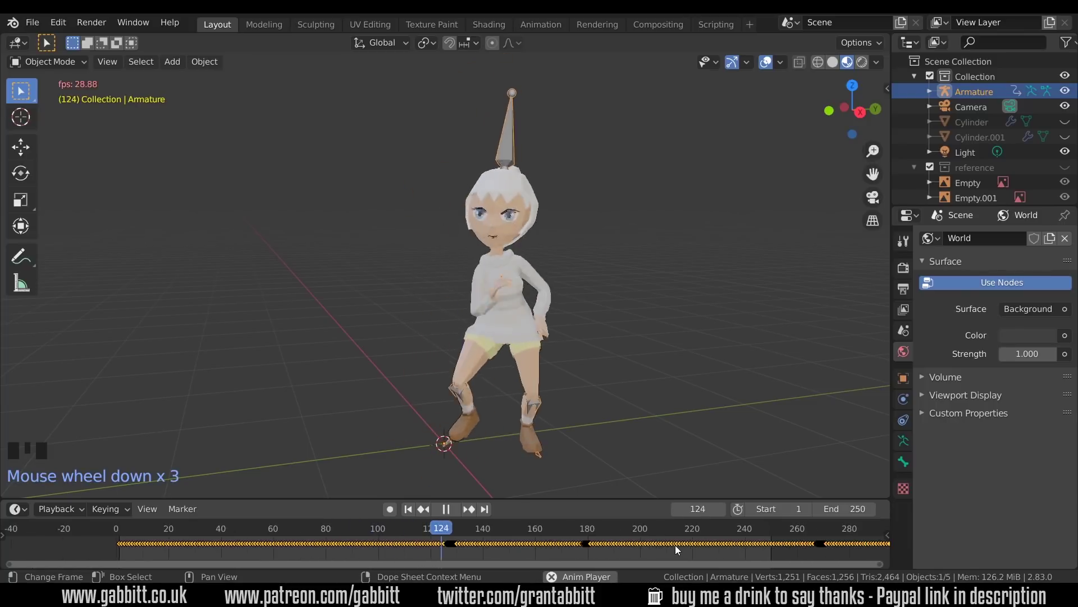
{"action": "scroll", "coordinate": [678, 550], "scroll_direction": "down", "scroll_amount": 10}
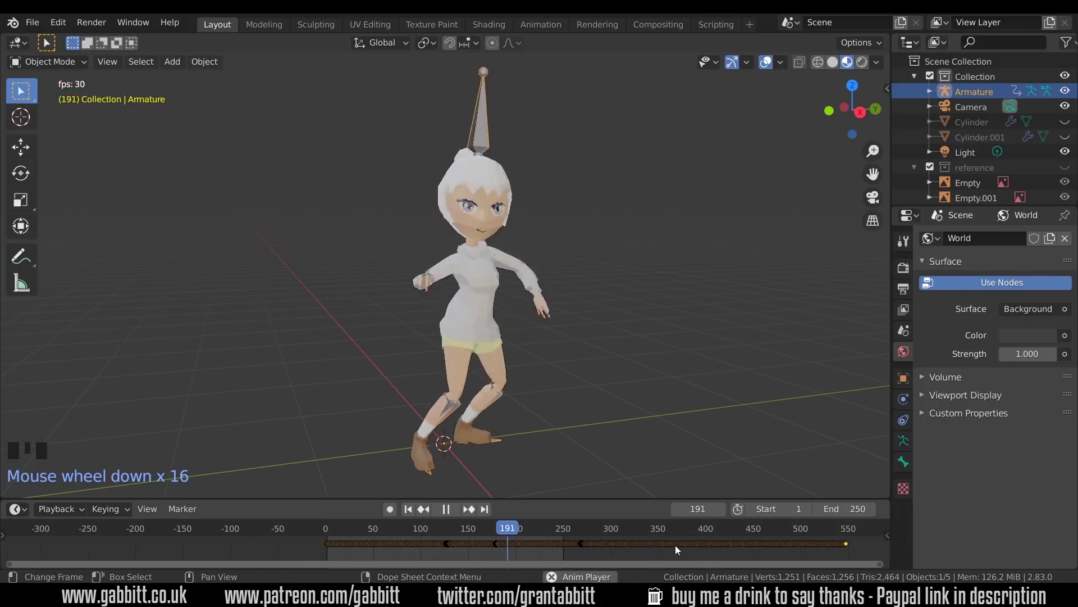
Set the scene End frame to 547 and play the Samba Dancing animation through.
{"action": "left_click", "coordinate": [849, 532]}
{"action": "left_click", "coordinate": [836, 531]}
{"action": "key", "text": "space"}
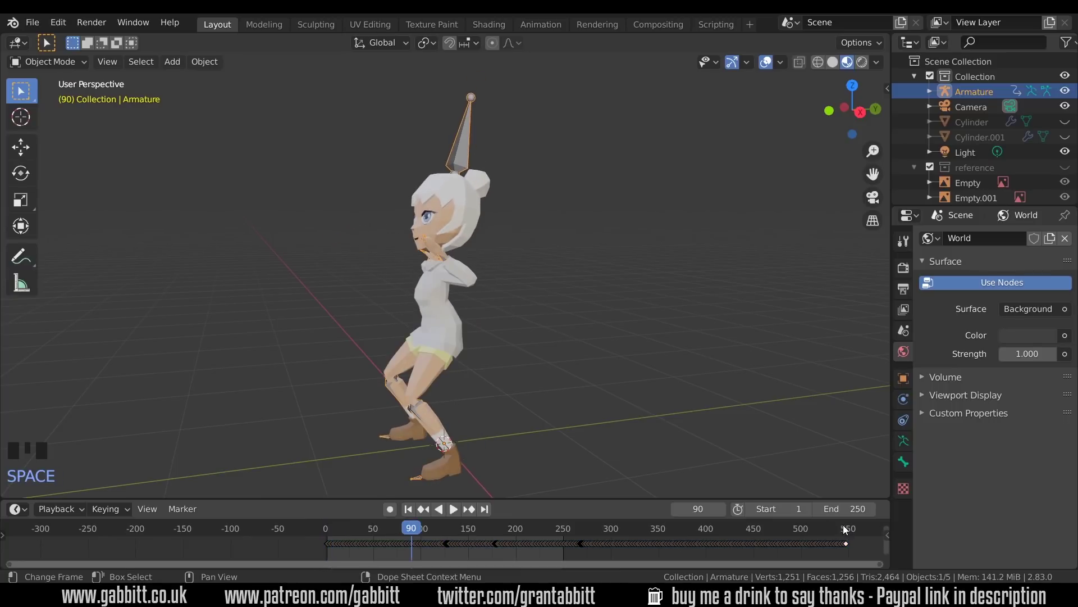
{"action": "left_click", "coordinate": [848, 534]}
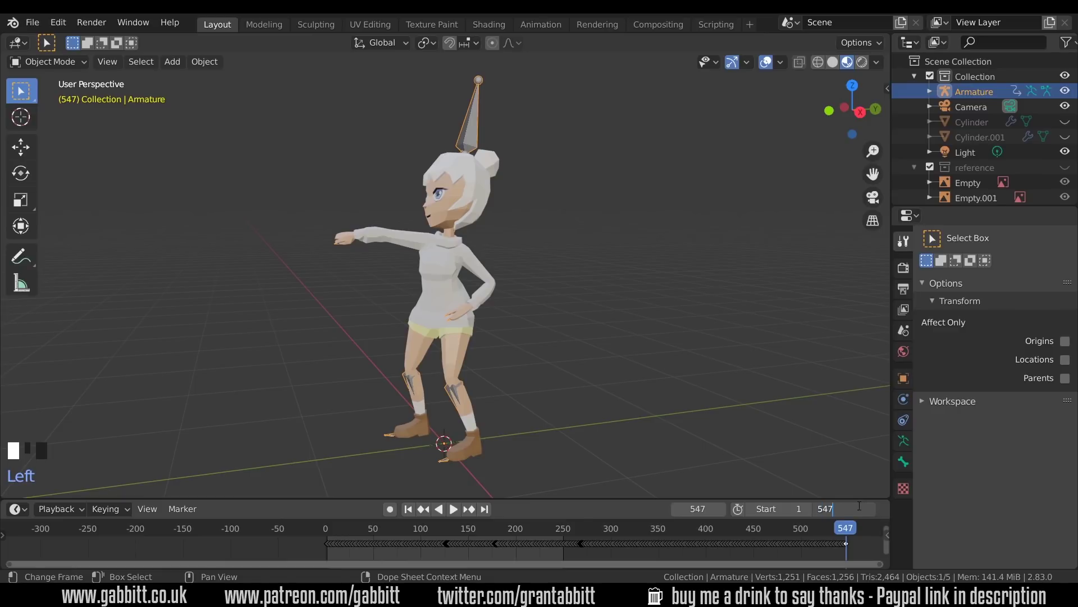
{"action": "key", "text": "space"}
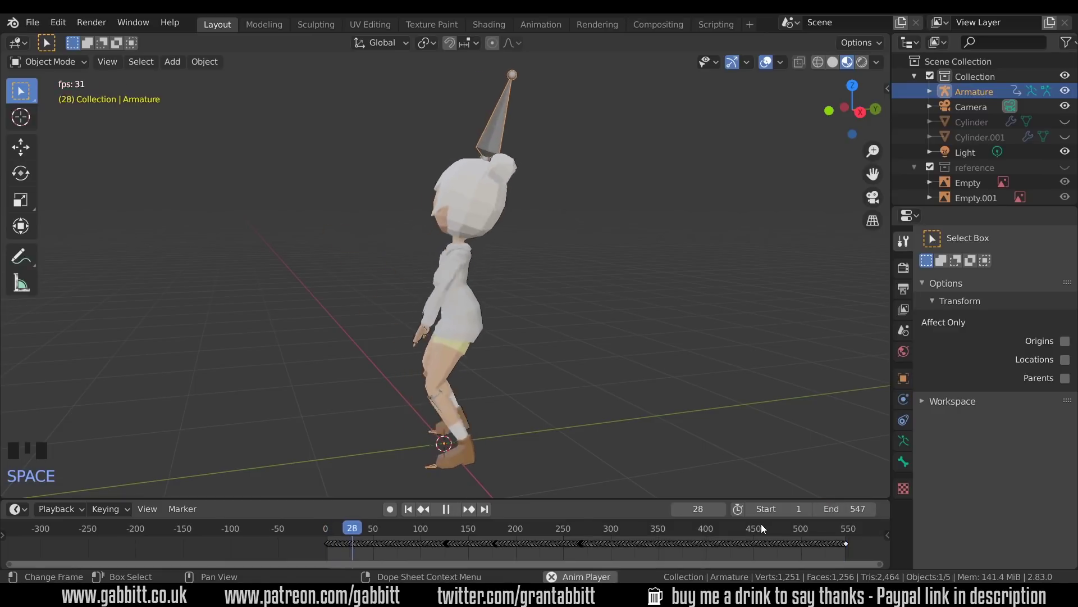